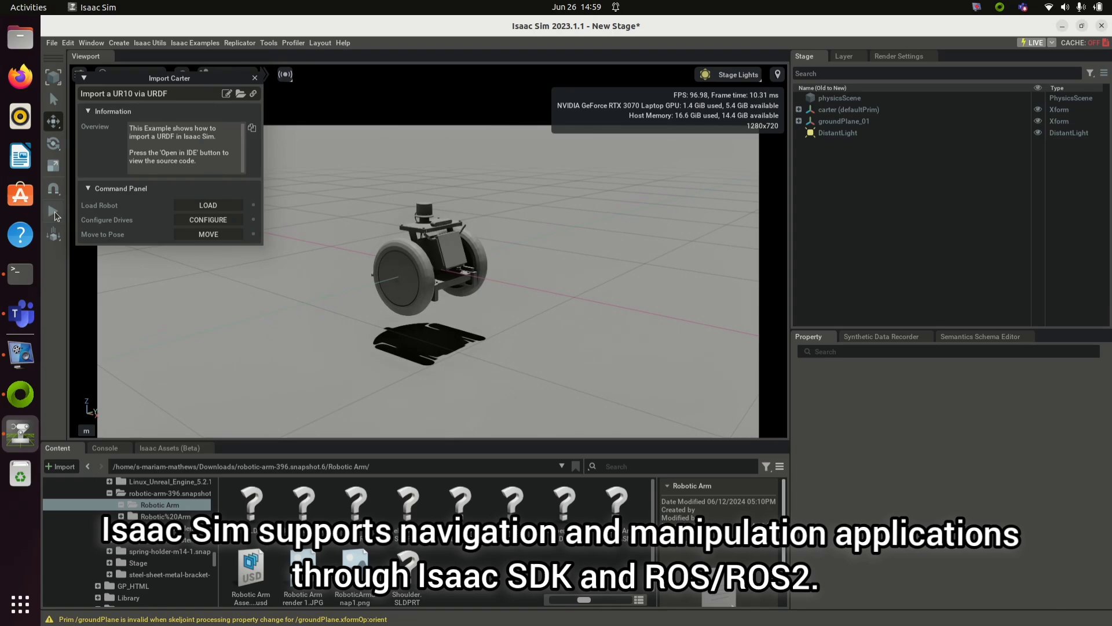
Step: Play the simulation and send the Carter robot to its target pose with MOVE
{"action": "left_click", "coordinate": [54, 212]}
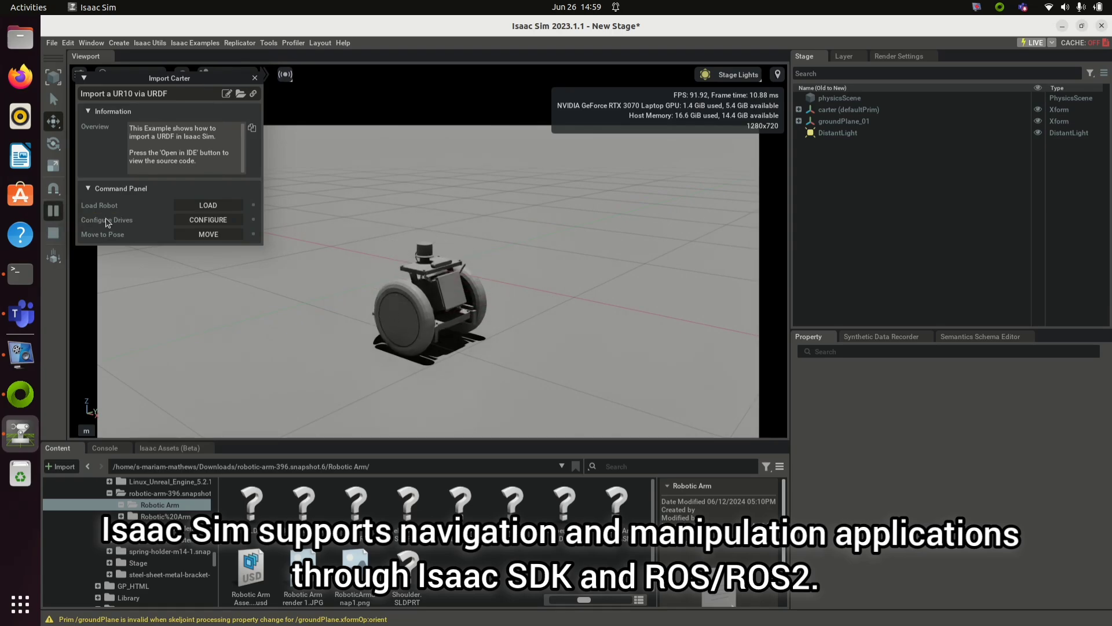
{"action": "left_click", "coordinate": [208, 234]}
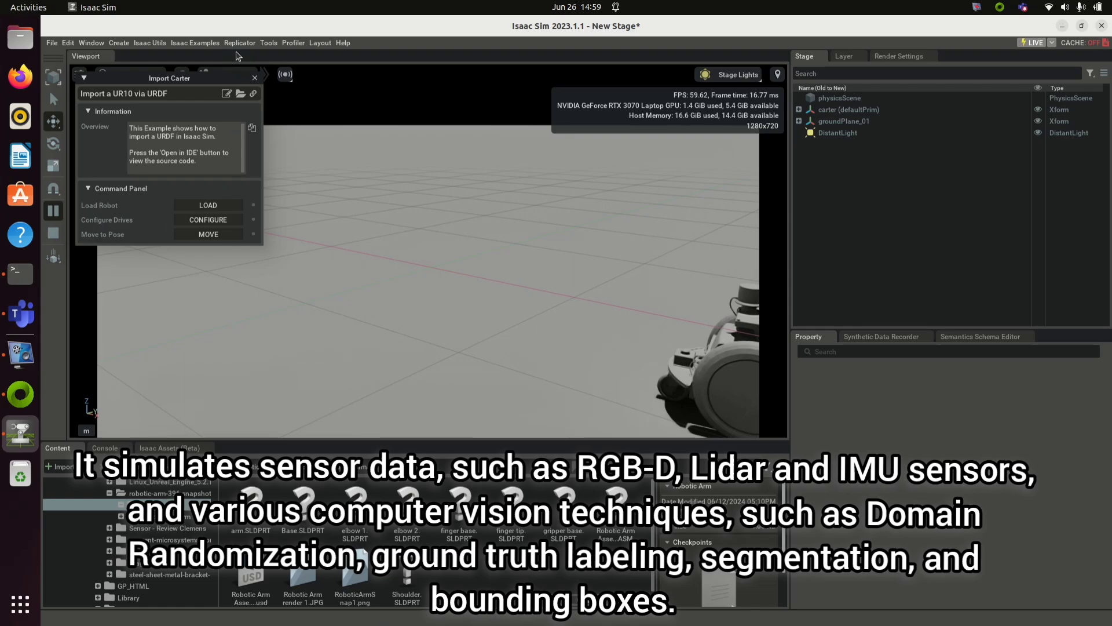
{"action": "left_click", "coordinate": [195, 43]}
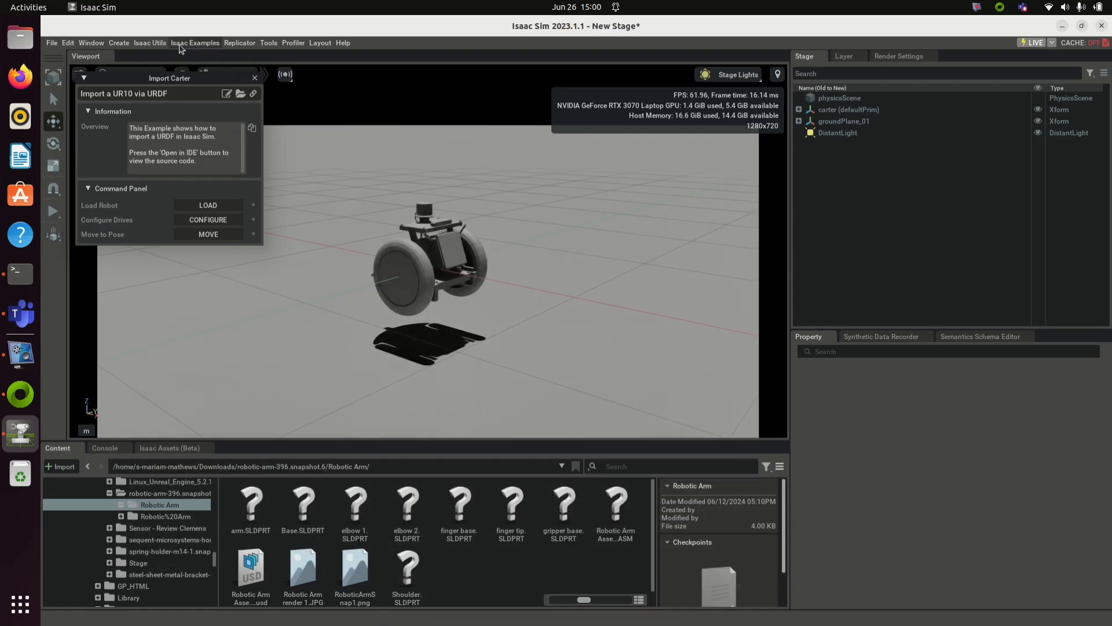
Step: Choose Architecture / Engineering / Construction as the industry on the registration form
{"action": "left_click", "coordinate": [195, 43]}
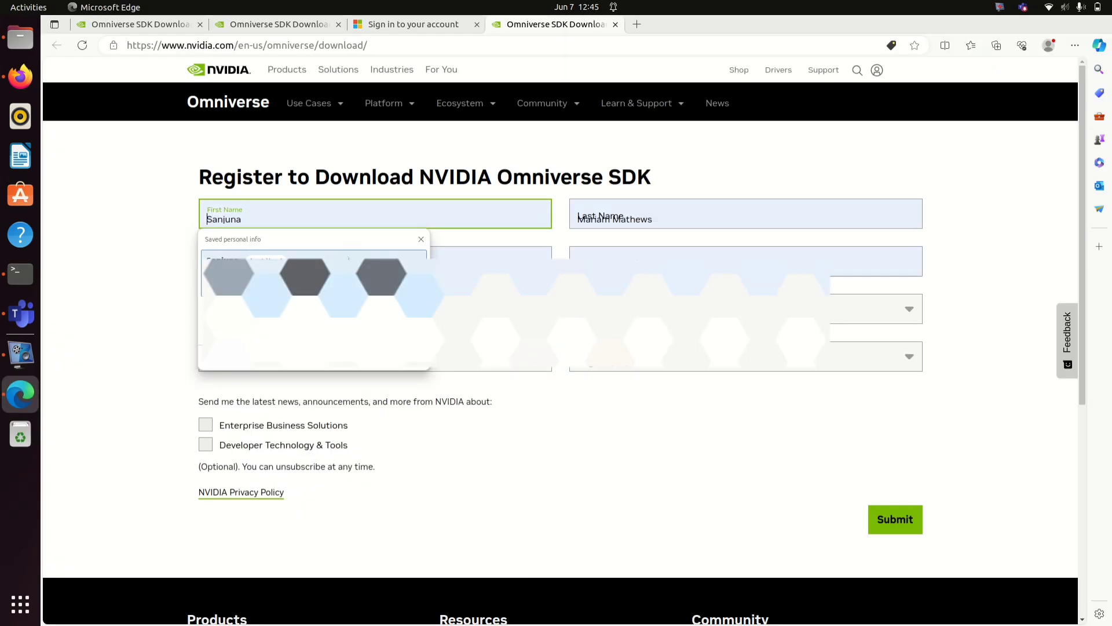
{"action": "left_click", "coordinate": [370, 308]}
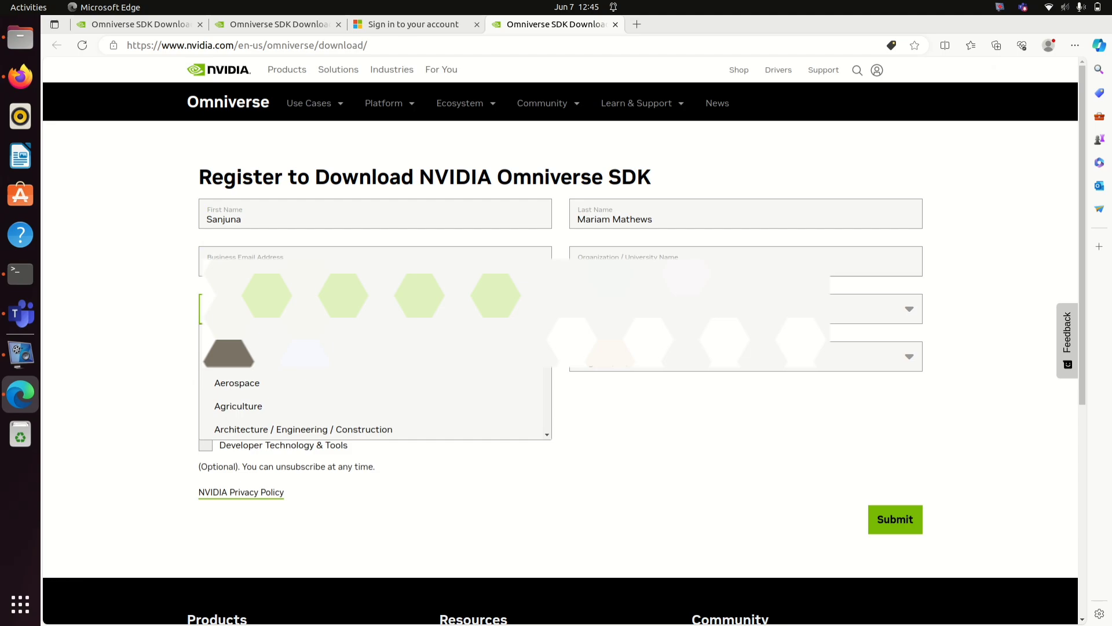
{"action": "left_click", "coordinate": [330, 429]}
{"action": "left_click", "coordinate": [206, 425]}
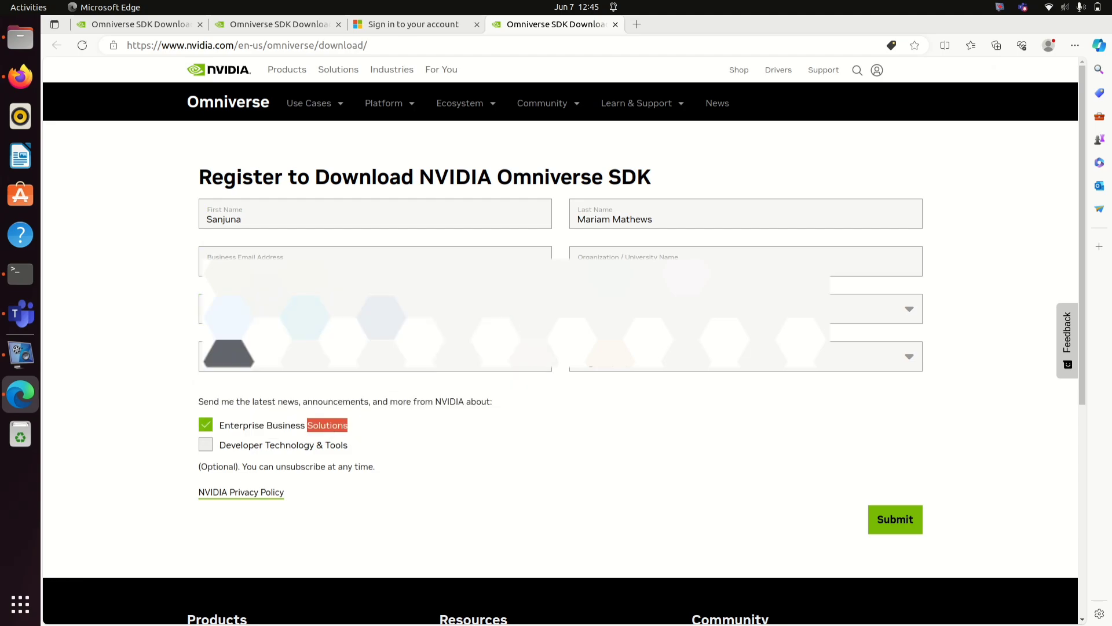
{"action": "key", "text": "space"}
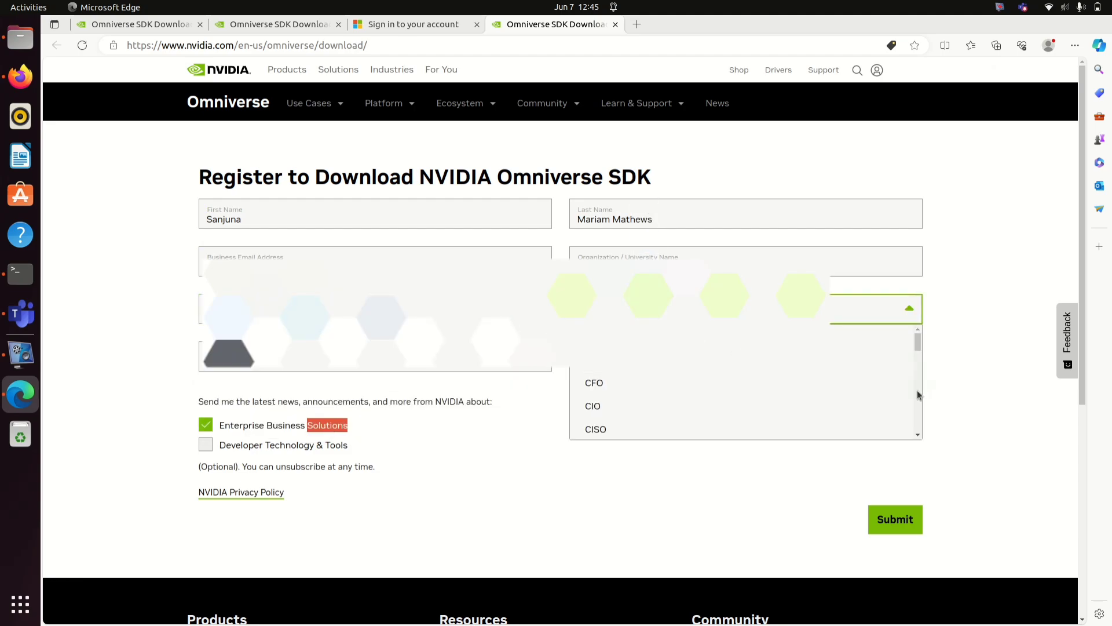
Step: Set the job role to IT Specialist, untick Enterprise Business Solutions news, and submit
{"action": "left_click", "coordinate": [918, 394]}
{"action": "left_click_drag", "start_coordinate": [917, 390], "coordinate": [917, 390]}
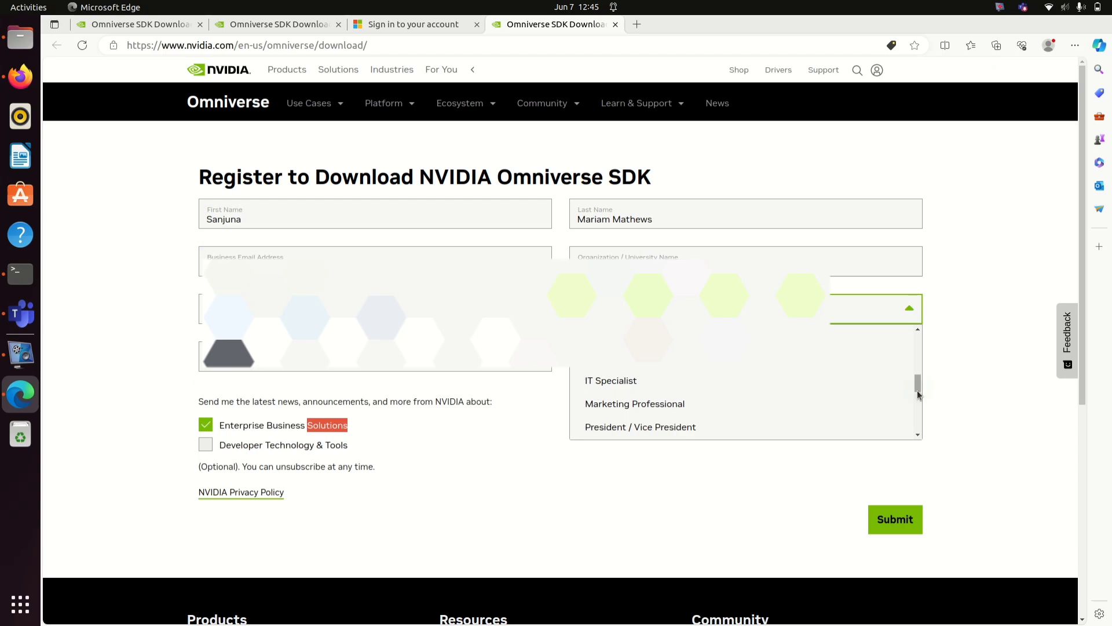
{"action": "left_click", "coordinate": [826, 389]}
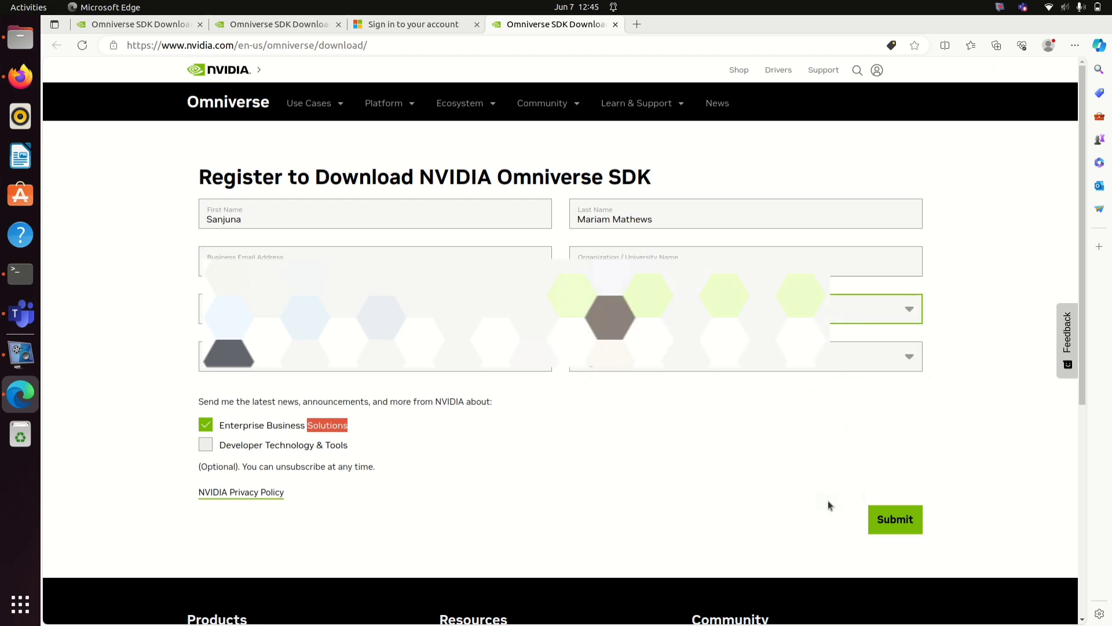
{"action": "left_click", "coordinate": [276, 430]}
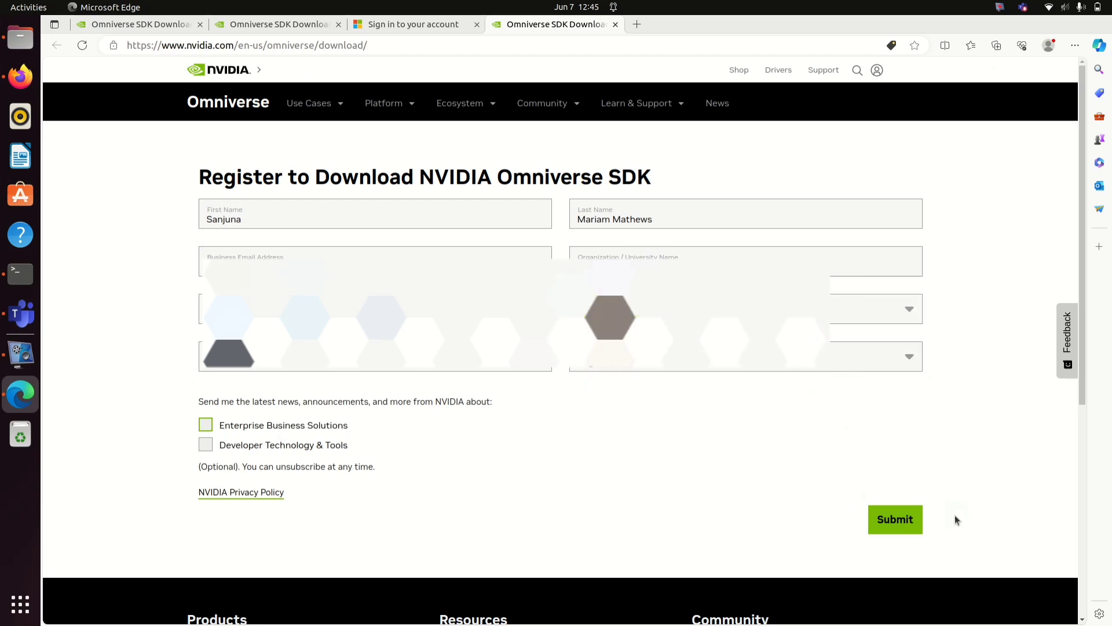
{"action": "left_click", "coordinate": [917, 522]}
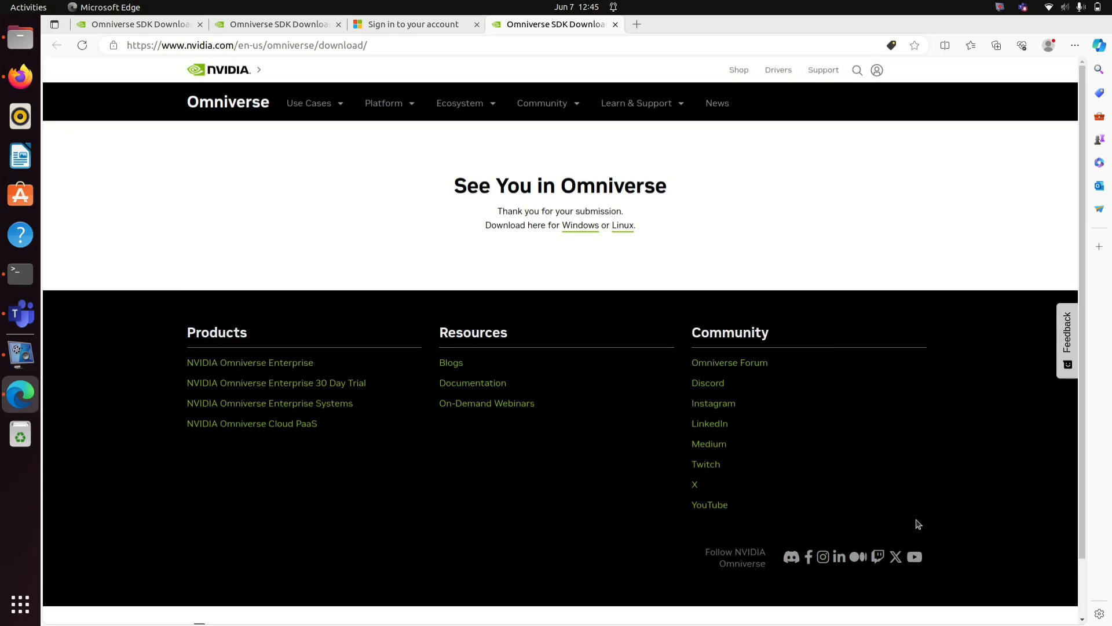
Step: Download the Linux Omniverse launcher, then cancel the duplicate (1).AppImage download
{"action": "left_click", "coordinate": [631, 226]}
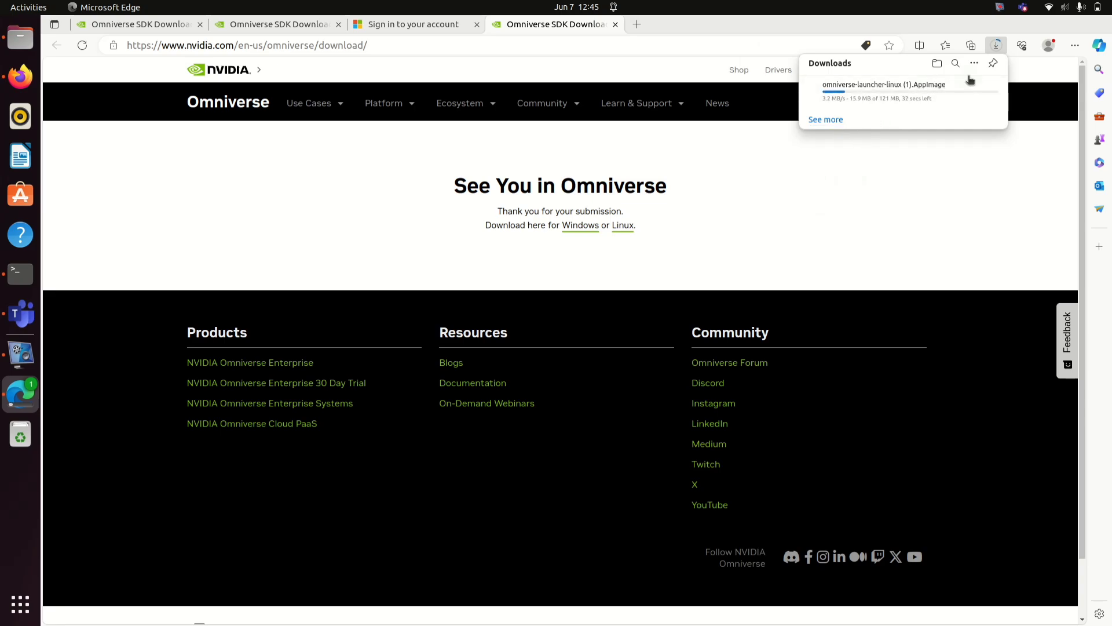
{"action": "mouse_move", "coordinate": [986, 91]}
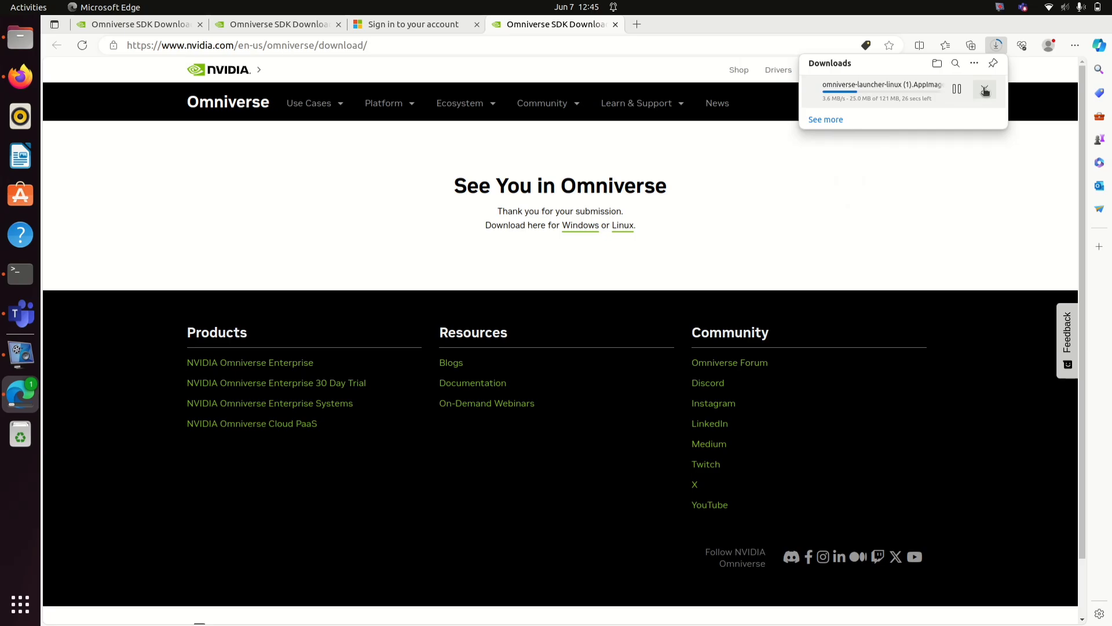
{"action": "left_click", "coordinate": [985, 91]}
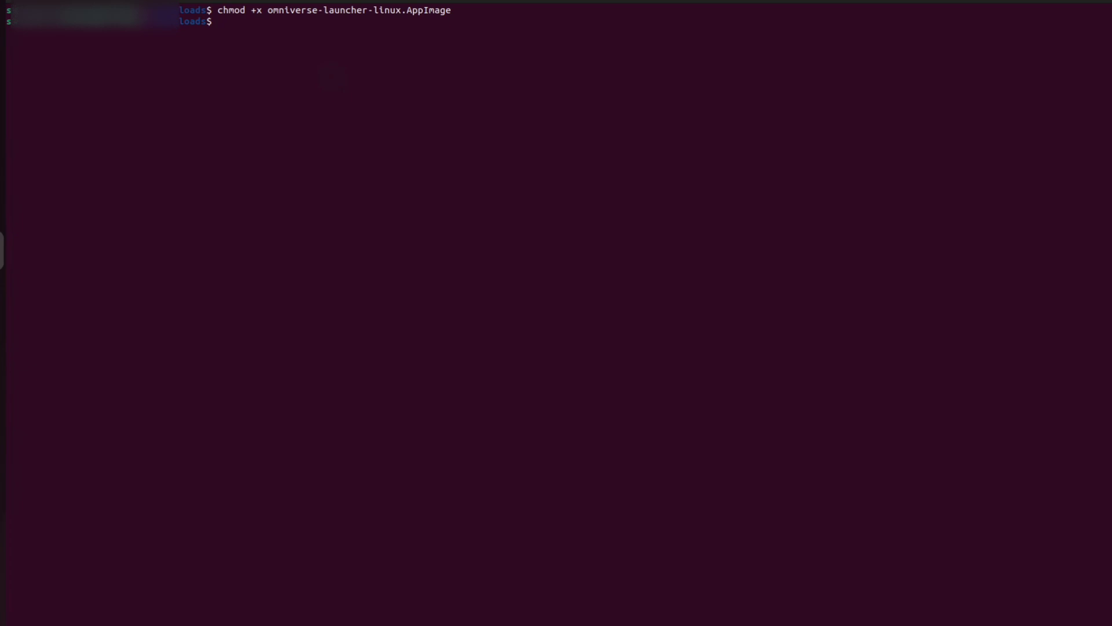
Step: Rerun the recalled sudo apt install libfuse2 command and authenticate with the administrator password
{"action": "key", "text": "ctrl+r"}
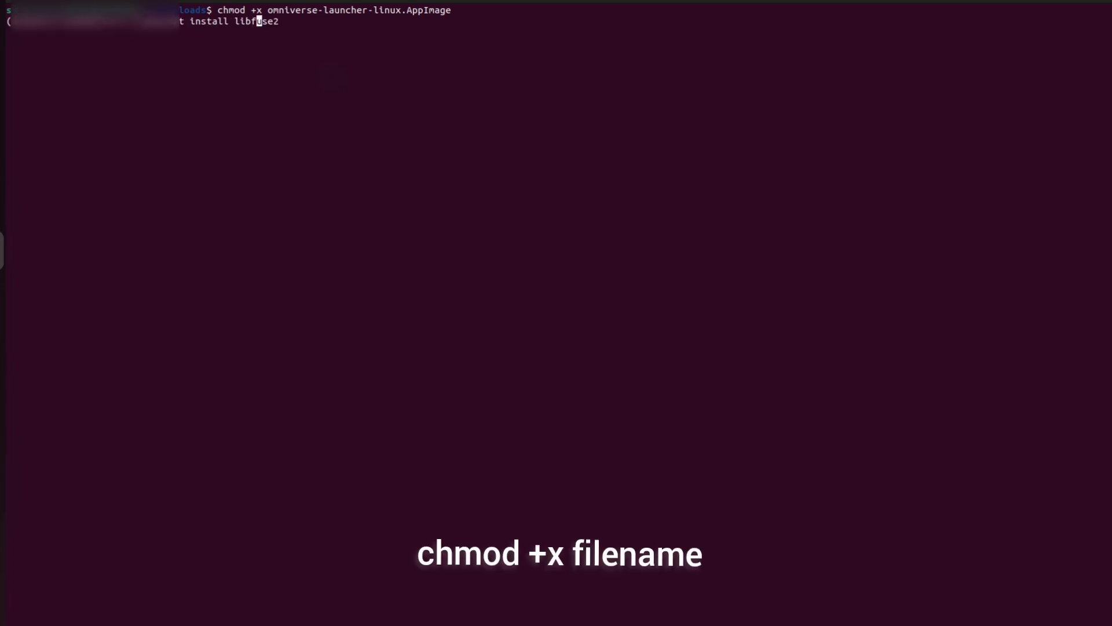
{"action": "key", "text": "Escape"}
{"action": "key", "text": "End"}
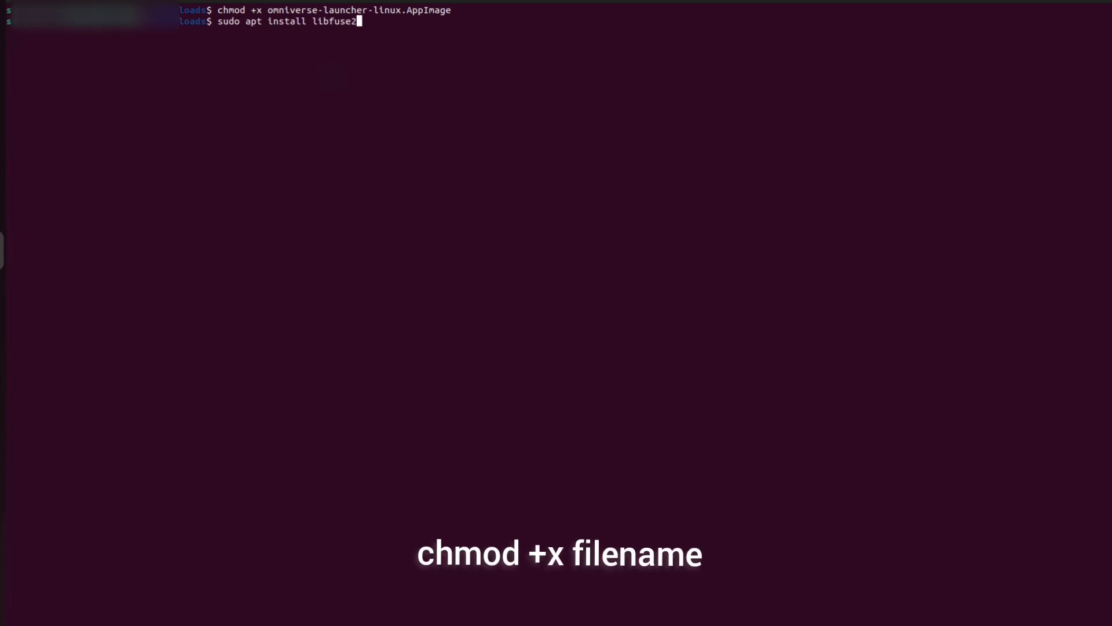
{"action": "key", "text": "Return"}
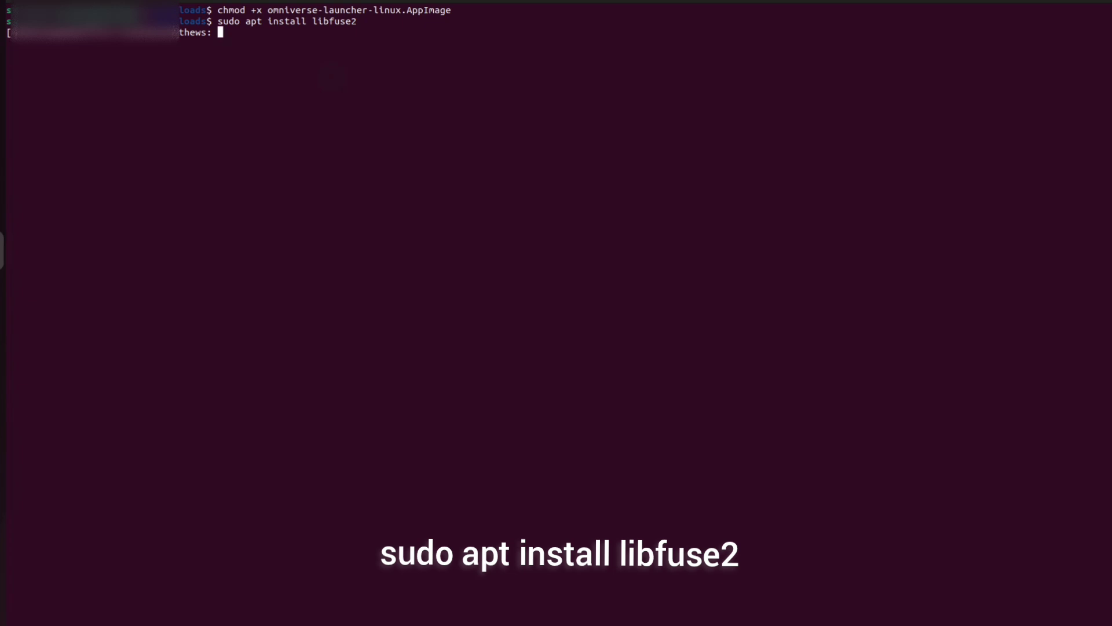
{"action": "key", "text": "Return"}
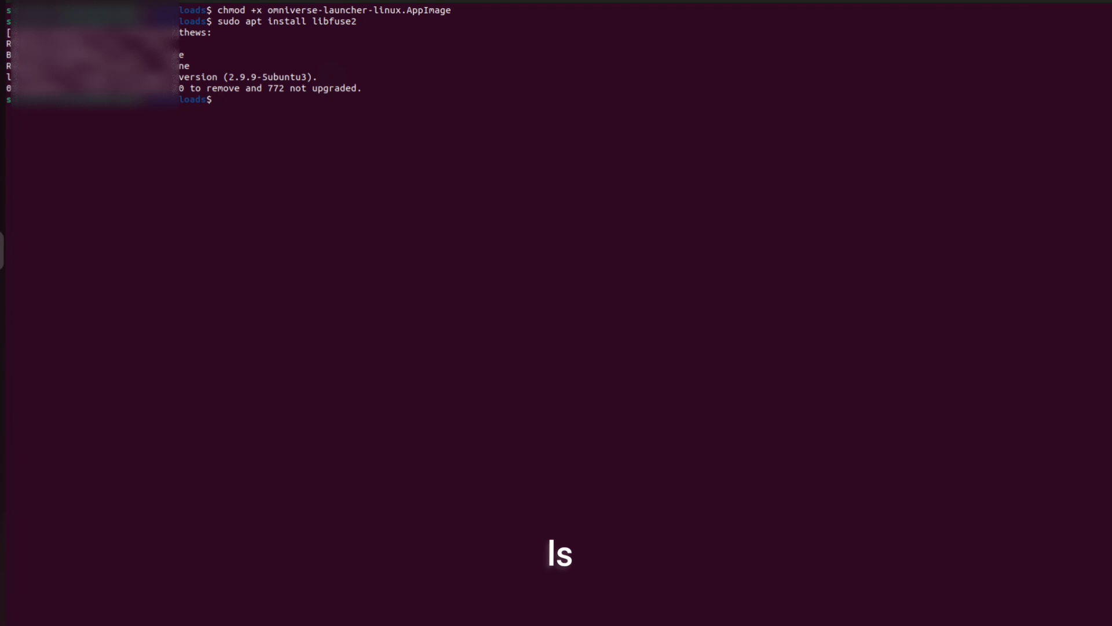
Step: List the Downloads folder contents with ls, then clear the terminal
{"action": "type", "text": "ls"}
{"action": "key", "text": "Return"}
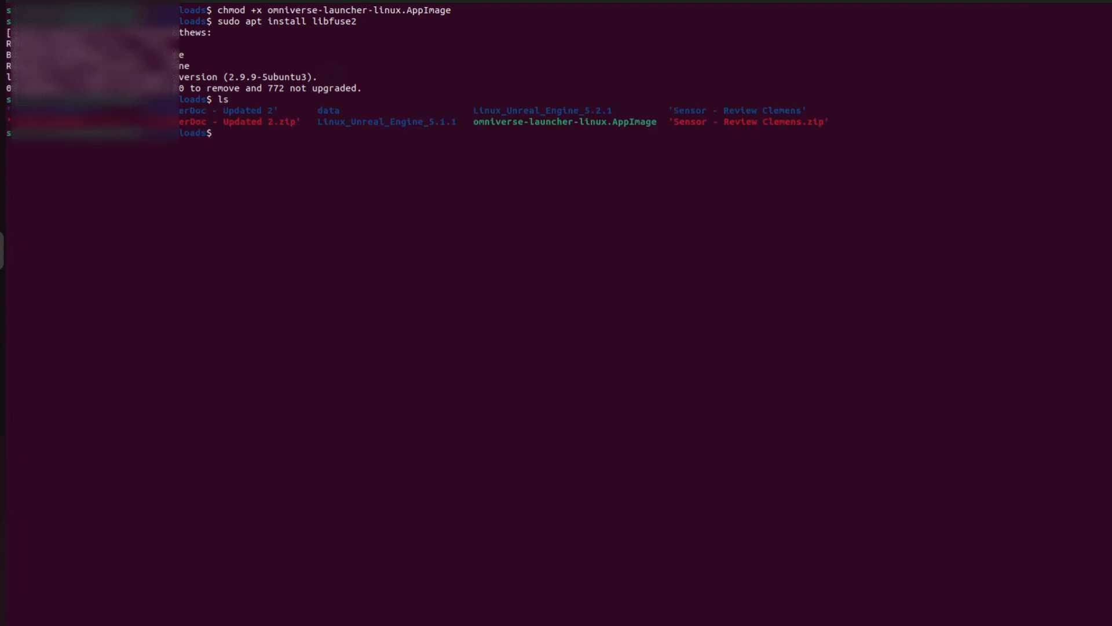
{"action": "type", "text": "clea"}
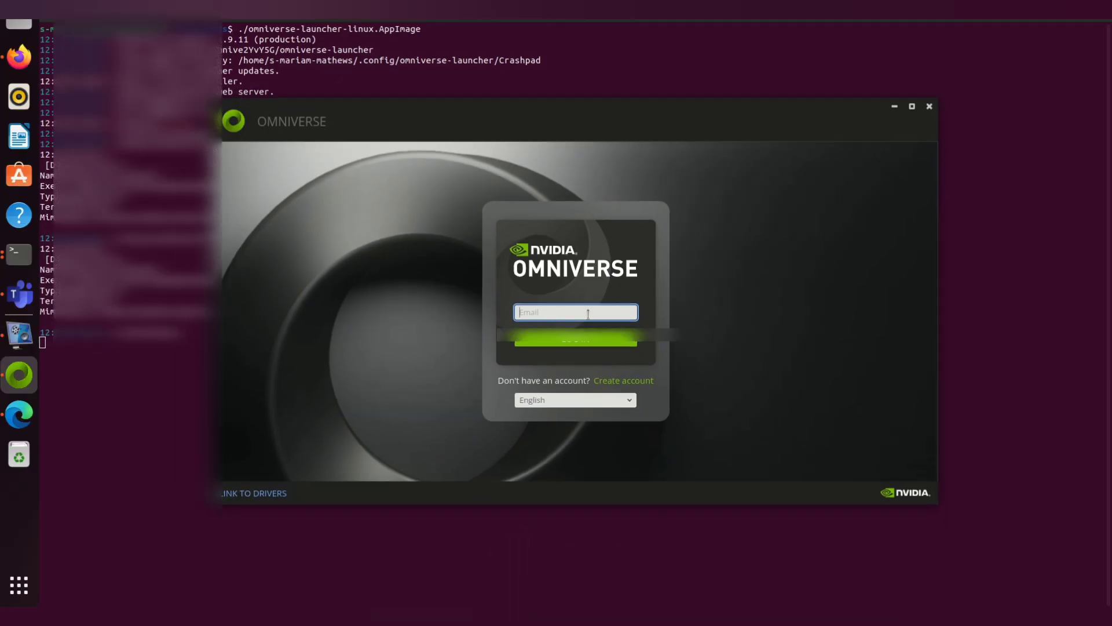
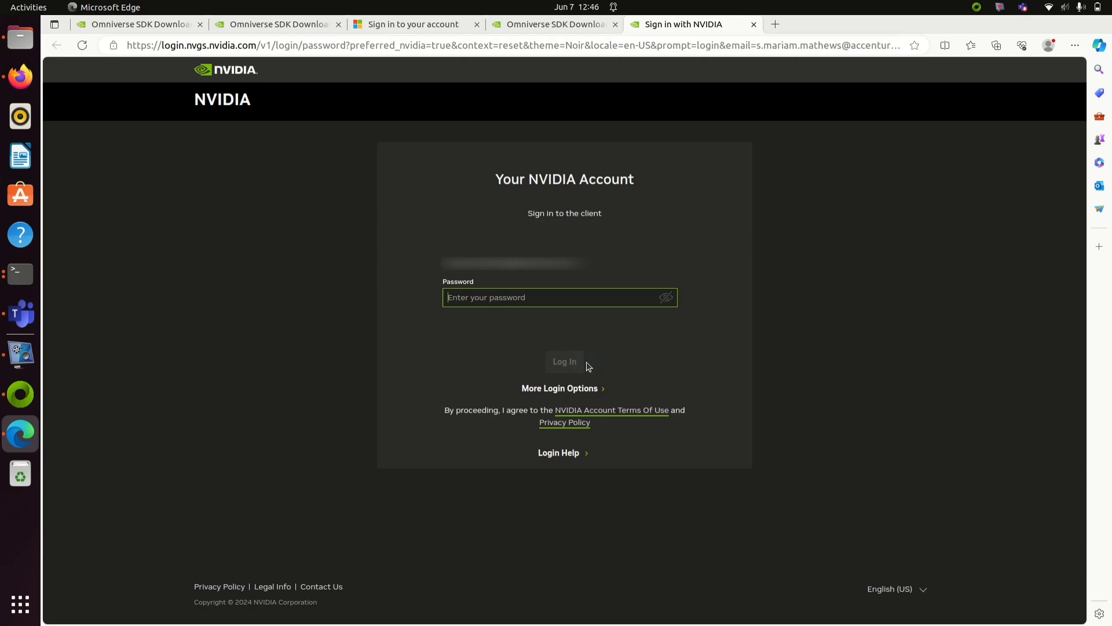
Step: Enter the account password, log in, and submit the Almost done! privacy page
{"action": "type", "text": "••"}
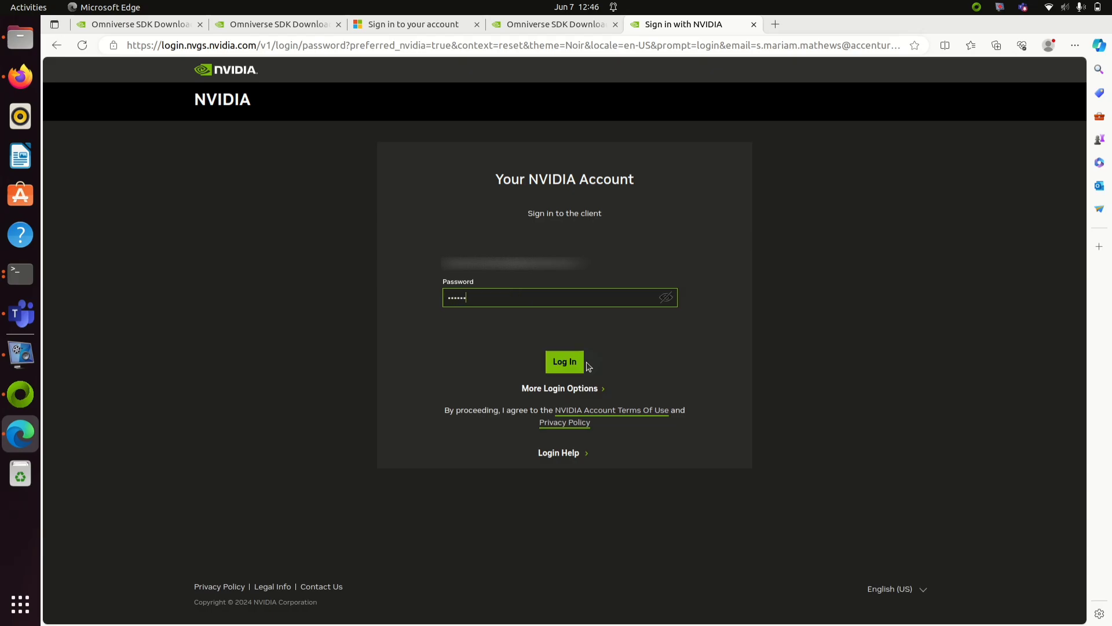
{"action": "left_click", "coordinate": [584, 363]}
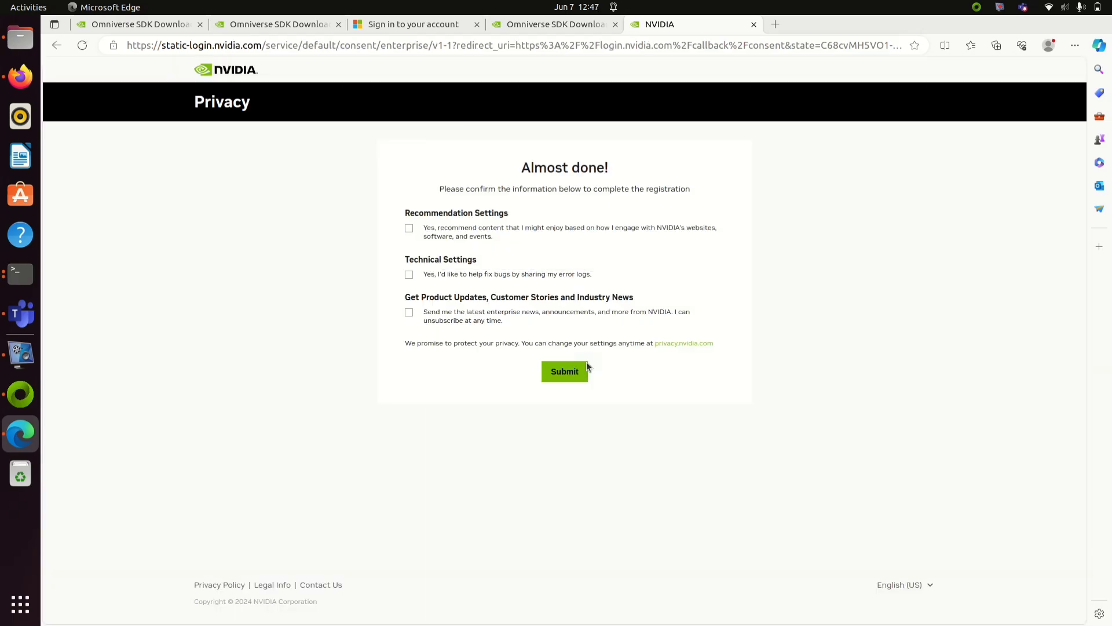
{"action": "left_click", "coordinate": [587, 367]}
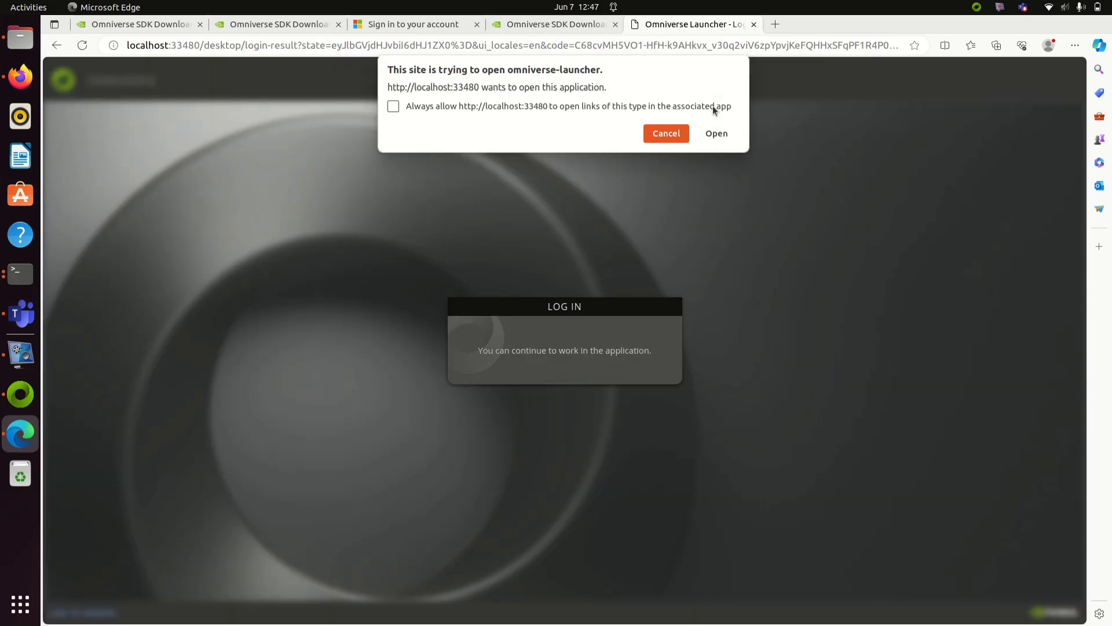
Step: Allow the browser to open the Omniverse launcher and accept the licence agreement
{"action": "left_click", "coordinate": [712, 105]}
{"action": "left_click", "coordinate": [717, 133]}
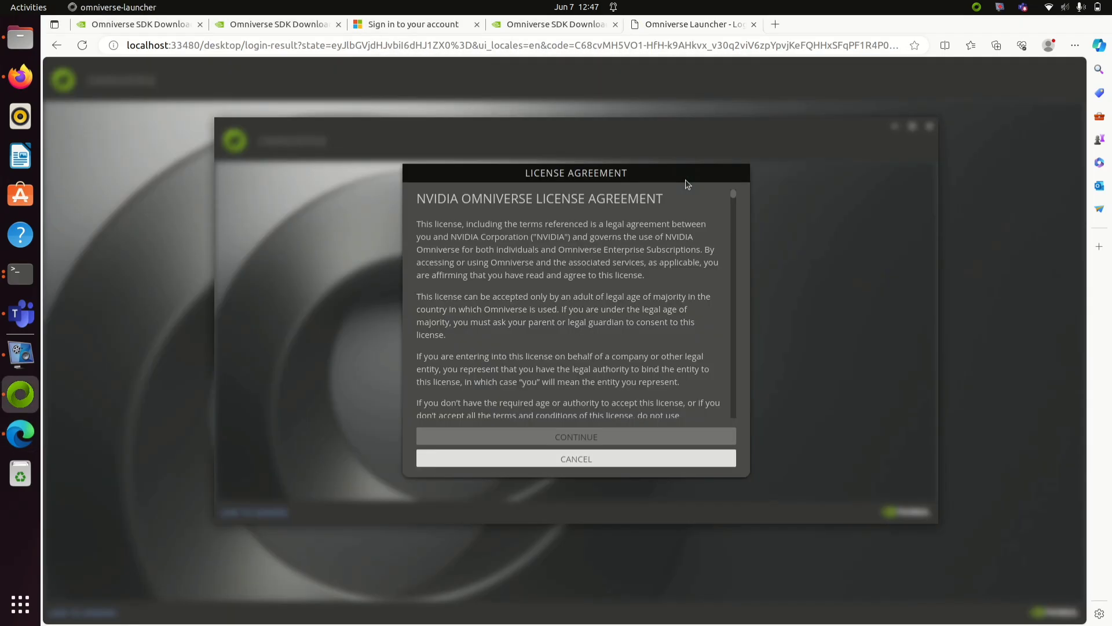
{"action": "left_click", "coordinate": [733, 394]}
{"action": "left_click", "coordinate": [732, 394]}
{"action": "left_click", "coordinate": [670, 437]}
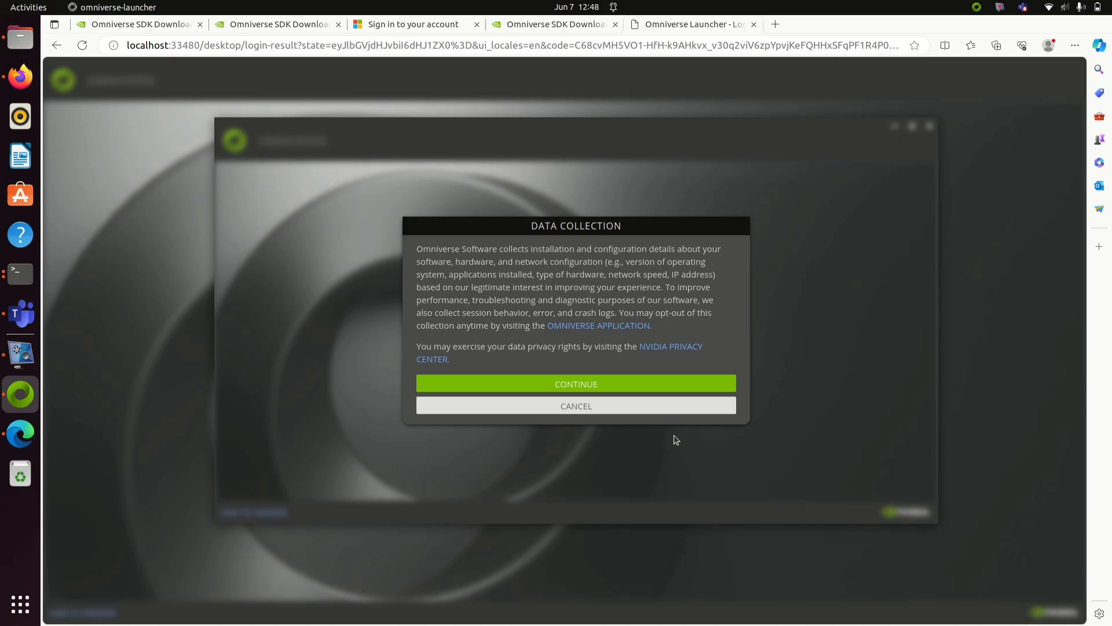
Step: Accept data collection and confirm the default install and cache paths
{"action": "left_click", "coordinate": [659, 385]}
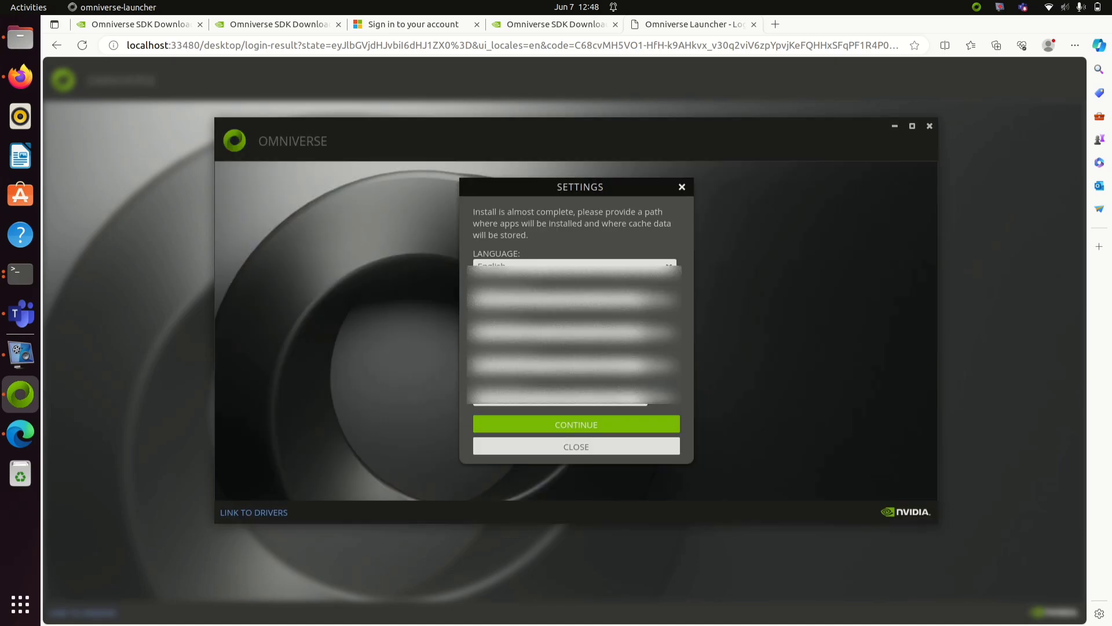
{"action": "left_click", "coordinate": [636, 427]}
{"action": "left_click", "coordinate": [591, 425]}
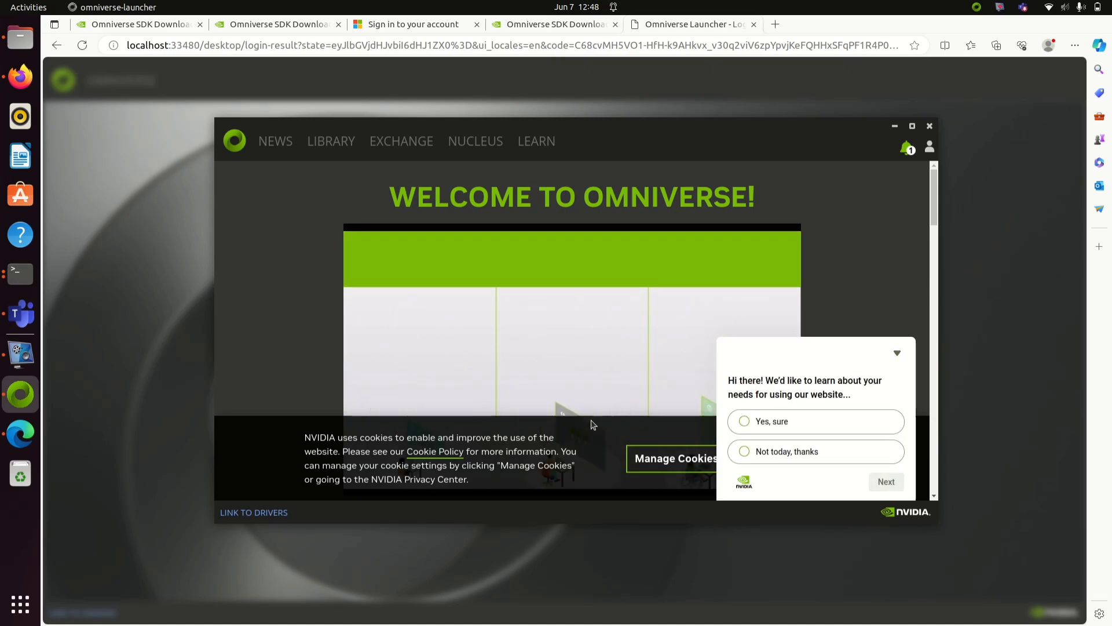
Step: Decline the website survey with 'Not today, thanks' and close it
{"action": "left_click", "coordinate": [791, 456]}
{"action": "left_click", "coordinate": [887, 482]}
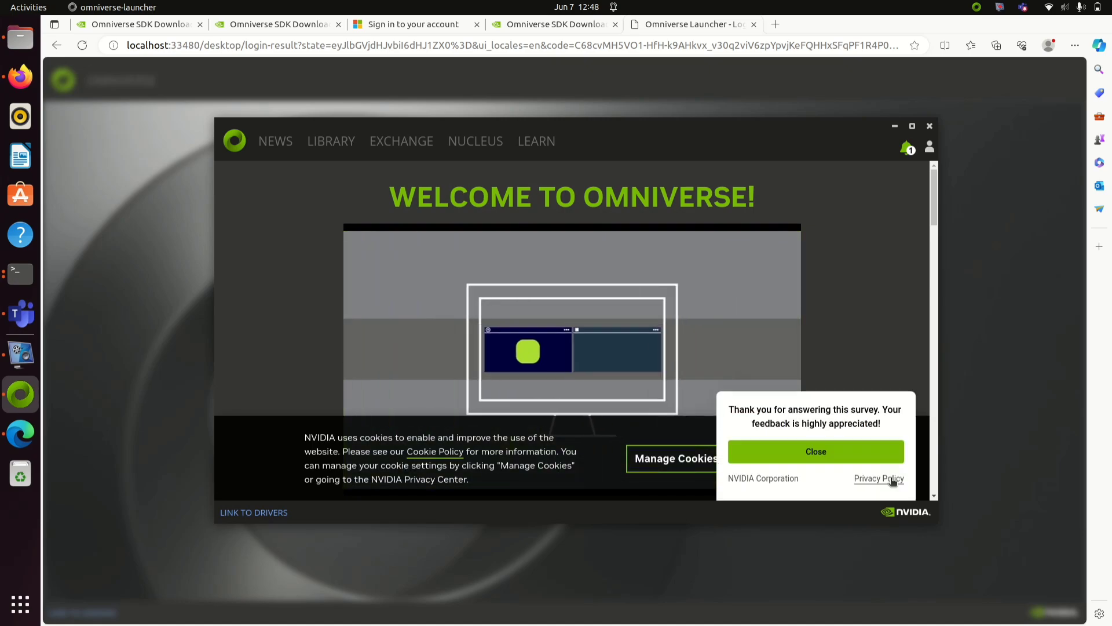
{"action": "left_click", "coordinate": [815, 449]}
Step: Visit the Library, News, Exchange, Nucleus and Learn sections of the launcher in turn
{"action": "left_click", "coordinate": [288, 149]}
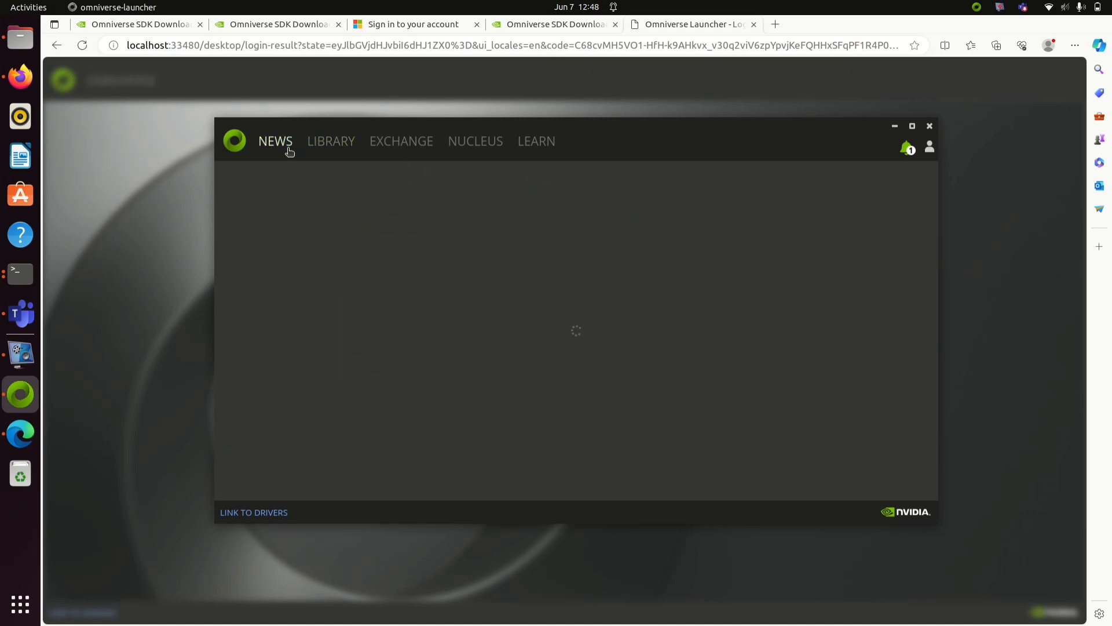
{"action": "left_click", "coordinate": [342, 152]}
{"action": "left_click", "coordinate": [288, 149]}
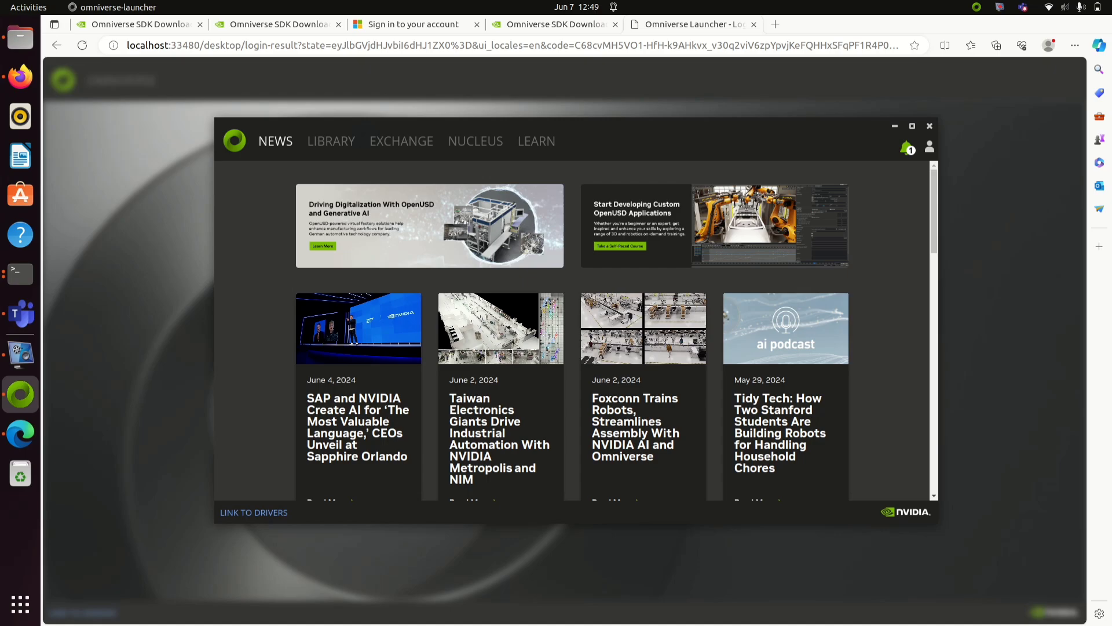
{"action": "left_click", "coordinate": [401, 141]}
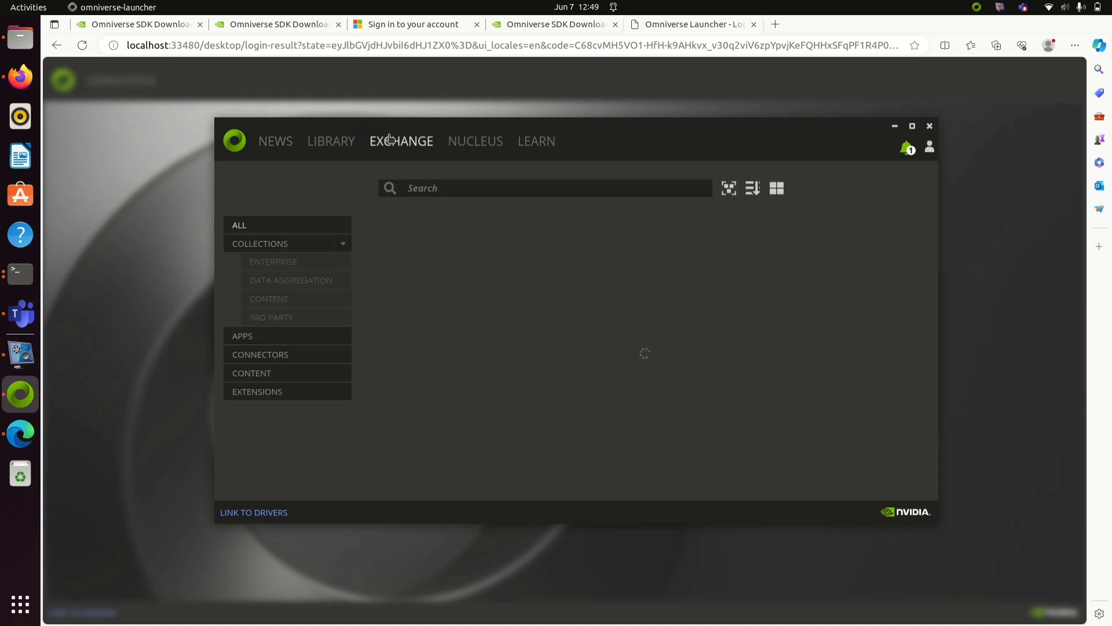
{"action": "left_click", "coordinate": [485, 145]}
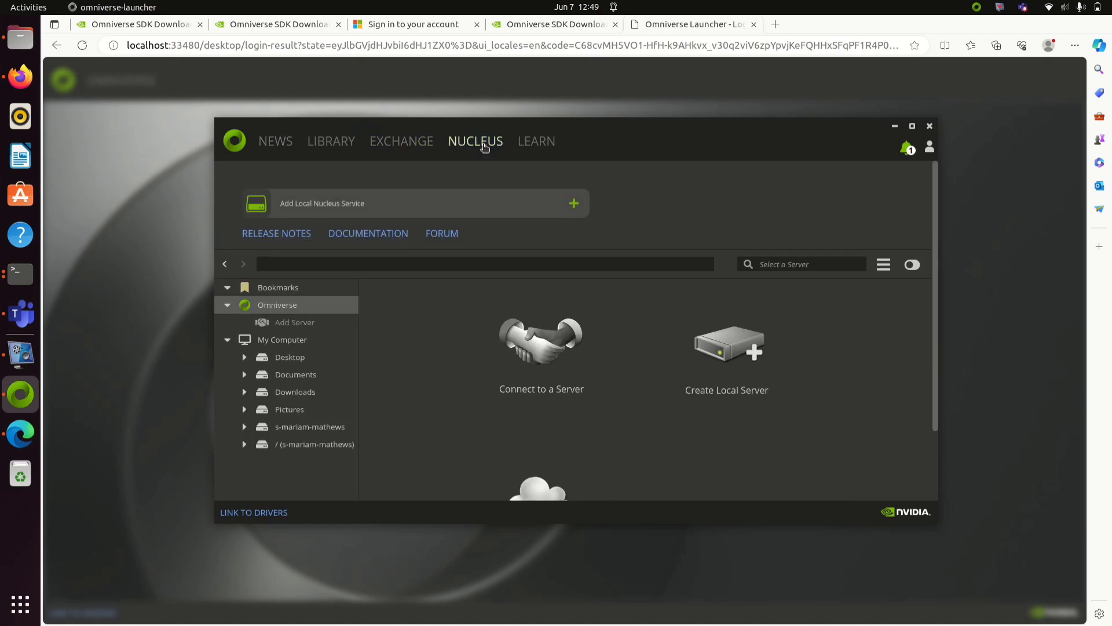
{"action": "left_click", "coordinate": [539, 142]}
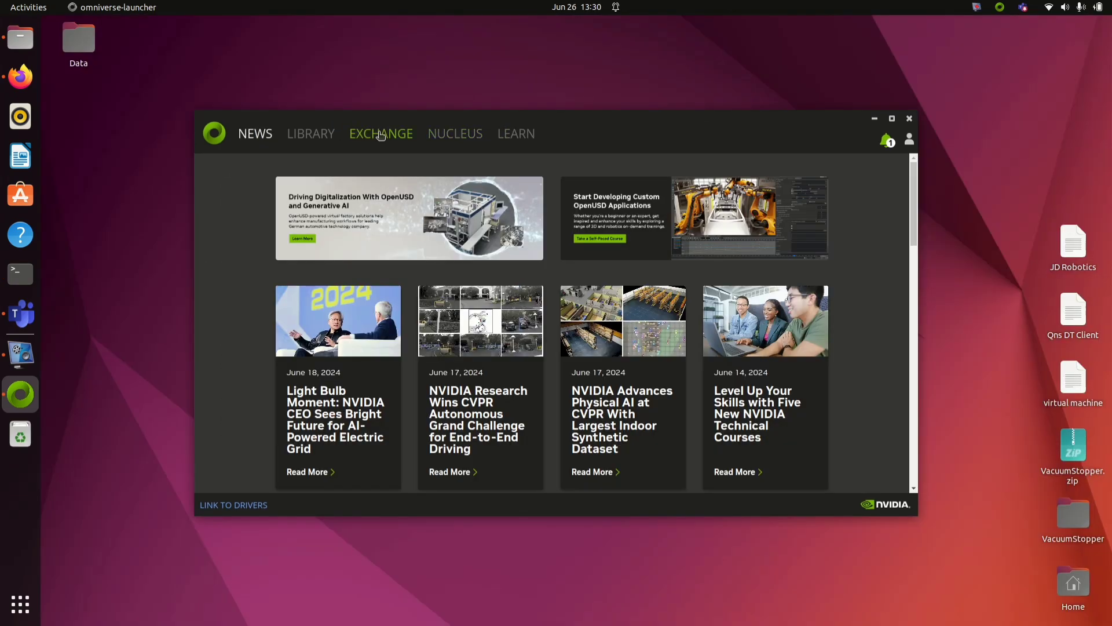
Step: Search Exchange for 'isaa', open the Isaac Sim tile, and install version 2023.1.1
{"action": "left_click", "coordinate": [380, 136]}
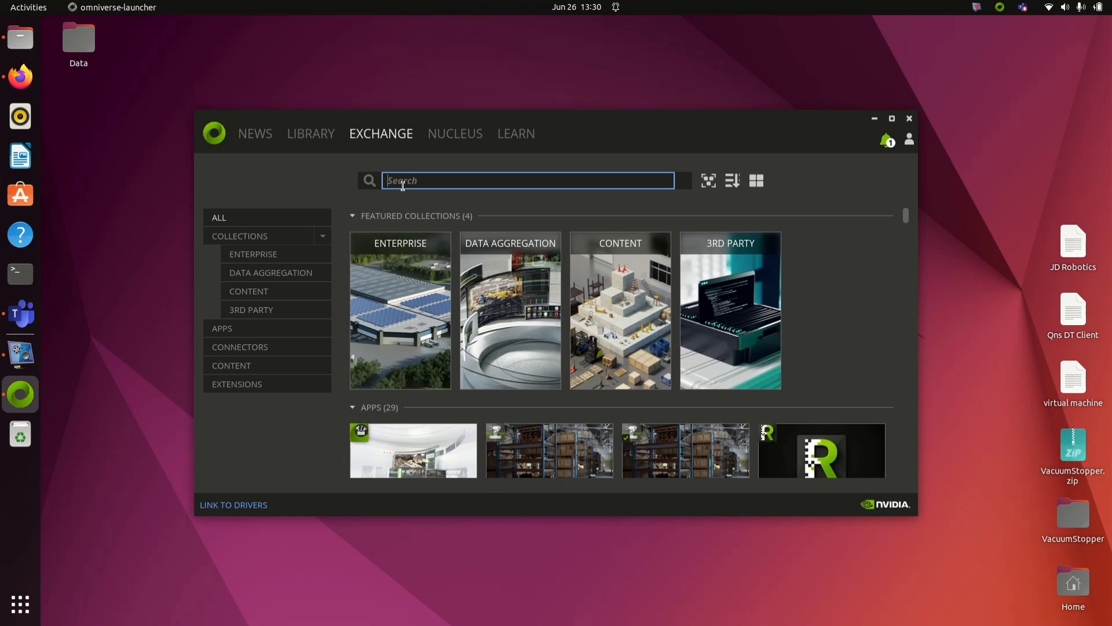
{"action": "type", "text": "isaa"}
{"action": "scroll", "coordinate": [493, 263], "scroll_direction": "down", "scroll_amount": 3}
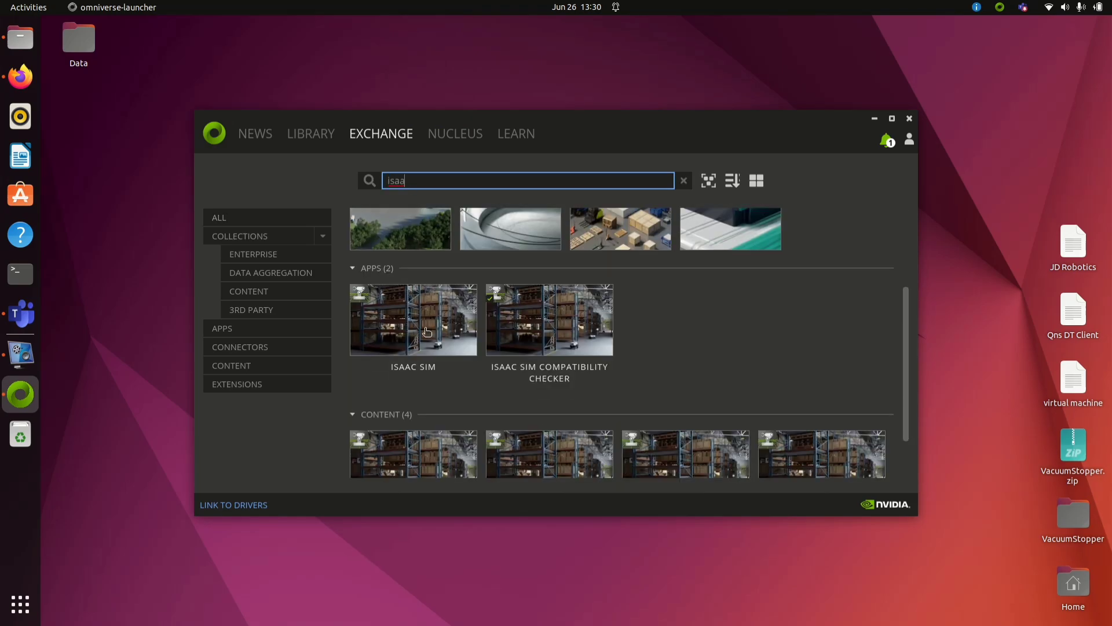
{"action": "left_click", "coordinate": [412, 310]}
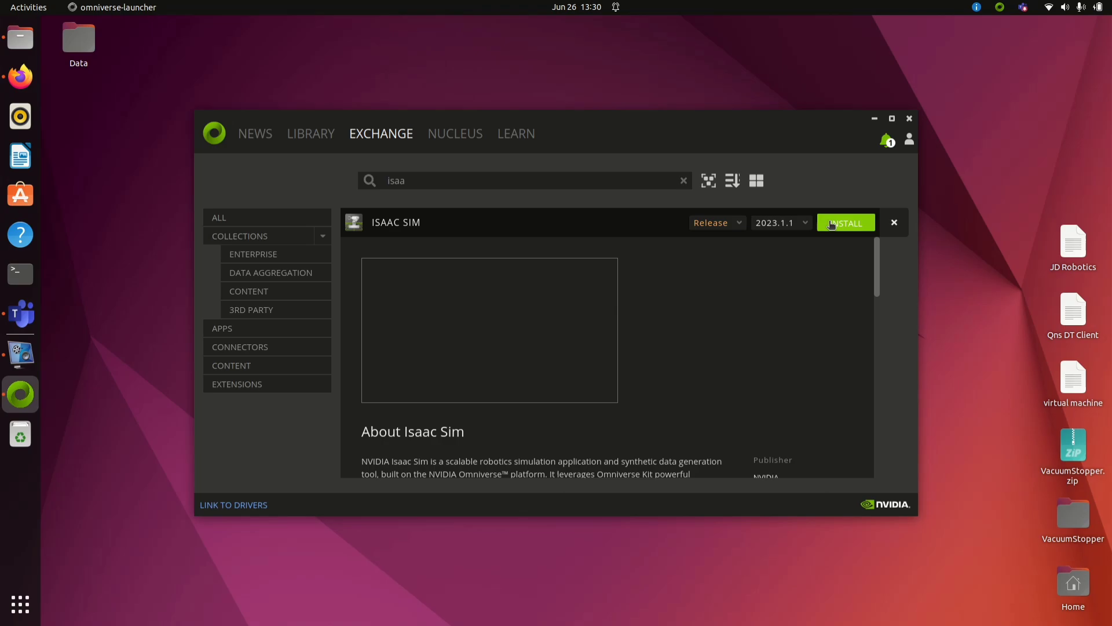
{"action": "left_click", "coordinate": [831, 224]}
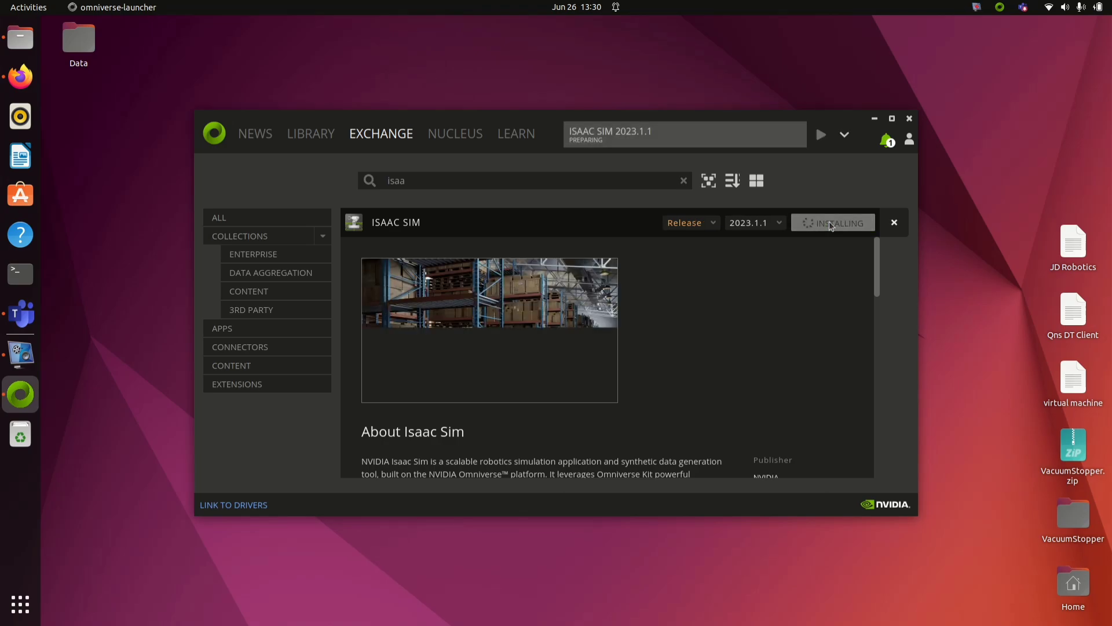
{"action": "scroll", "coordinate": [666, 366], "scroll_direction": "down", "scroll_amount": 3}
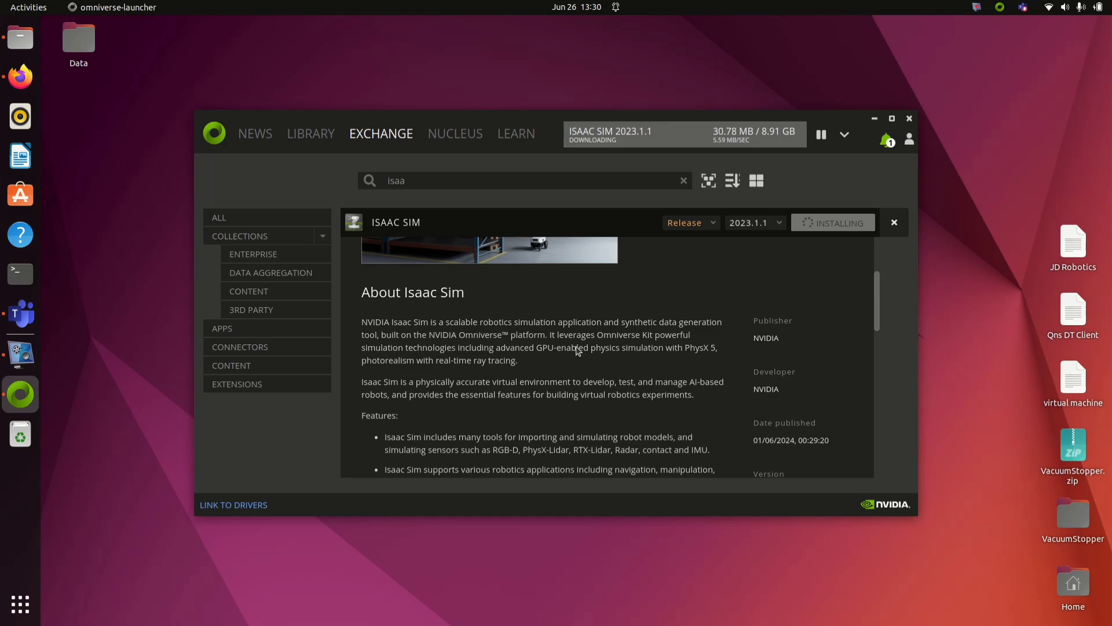
{"action": "scroll", "coordinate": [573, 351], "scroll_direction": "down", "scroll_amount": 3}
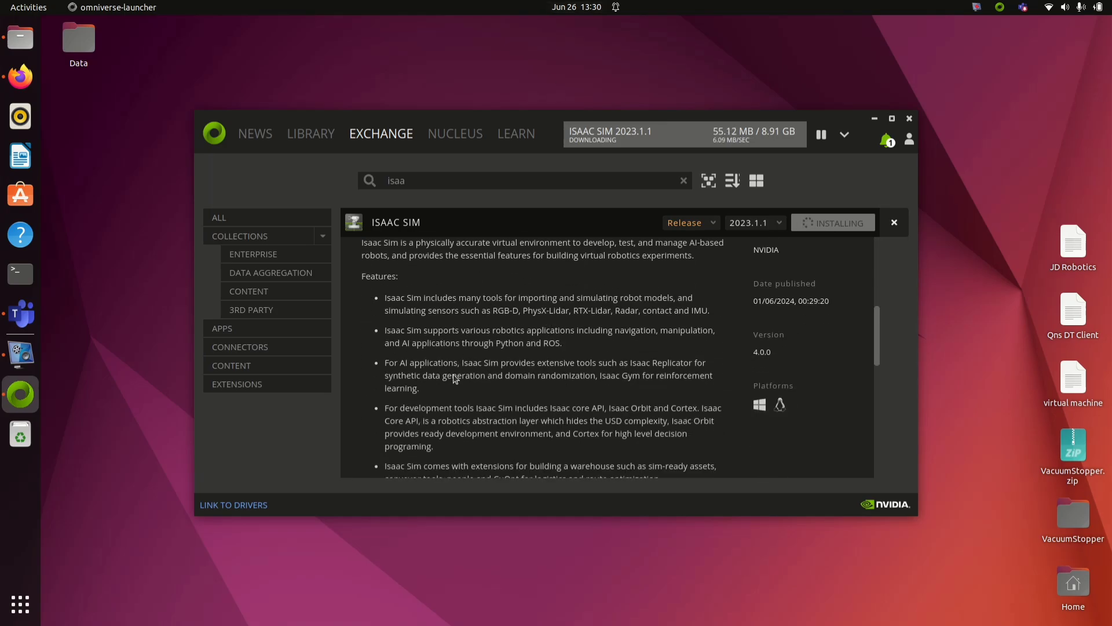
{"action": "scroll", "coordinate": [455, 356], "scroll_direction": "down", "scroll_amount": 10}
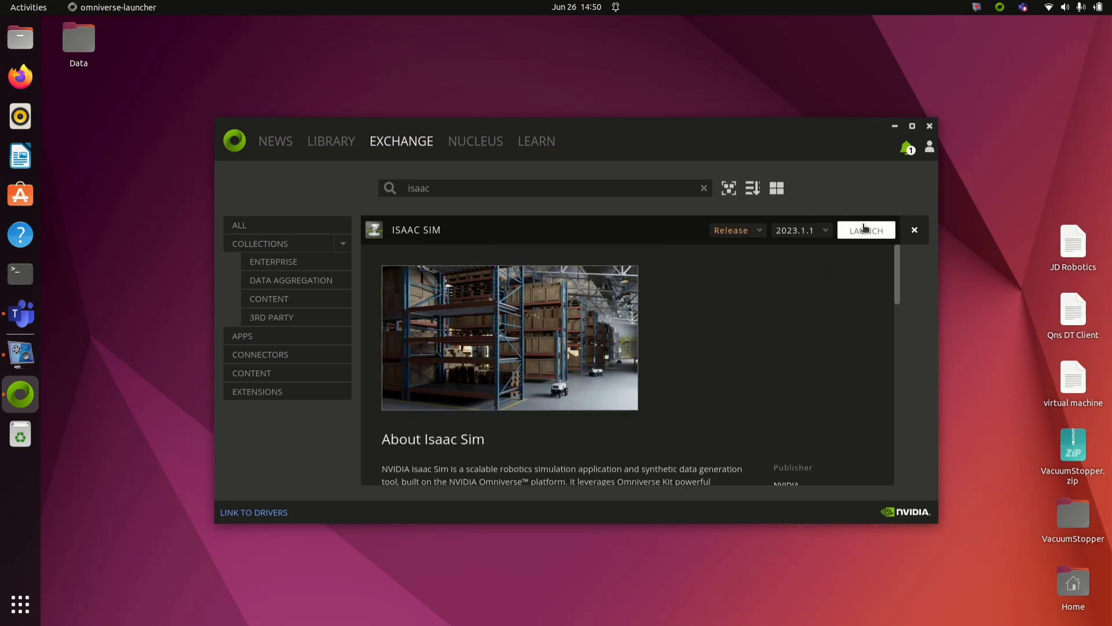
Step: Launch Isaac Sim 2023.1.1 as the standard app, waiting through the not-responding prompts
{"action": "left_click", "coordinate": [864, 227]}
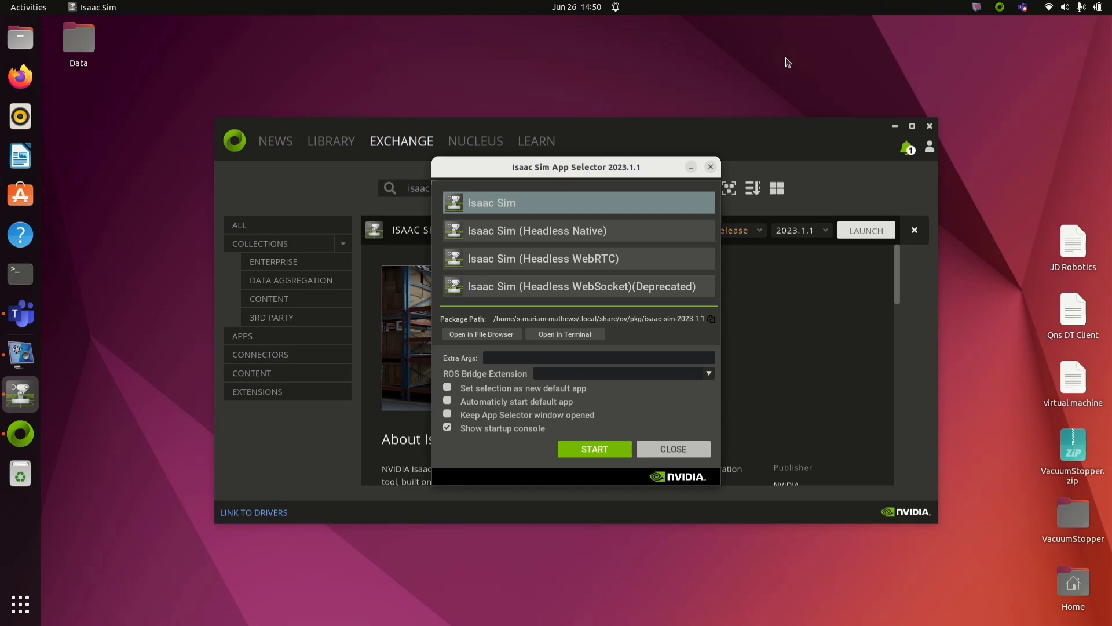
{"action": "left_click", "coordinate": [606, 451]}
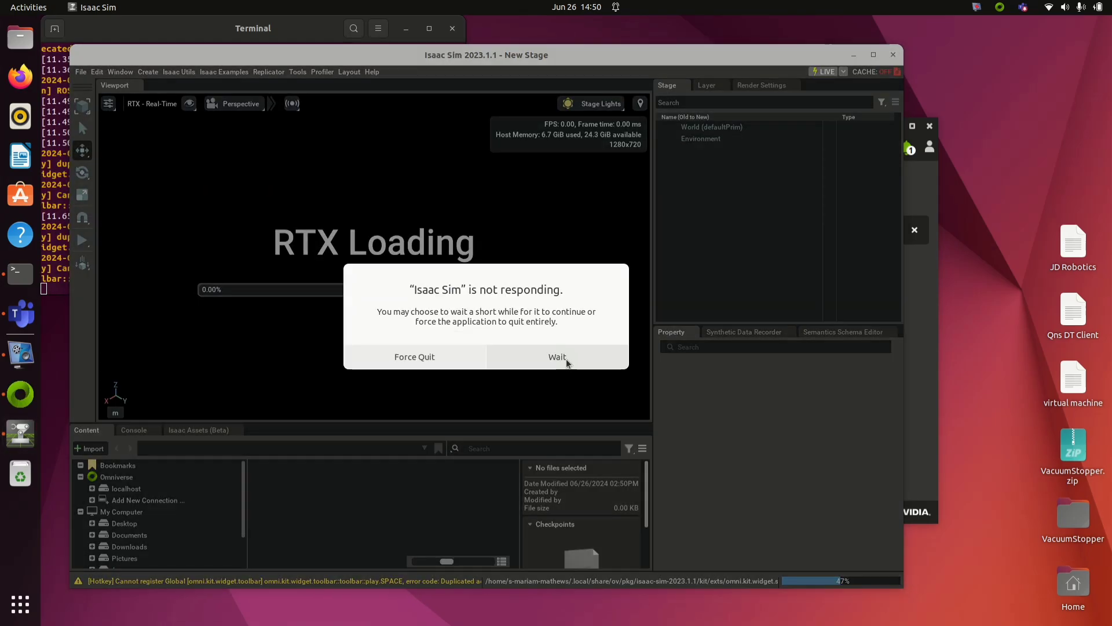
{"action": "left_click", "coordinate": [566, 361]}
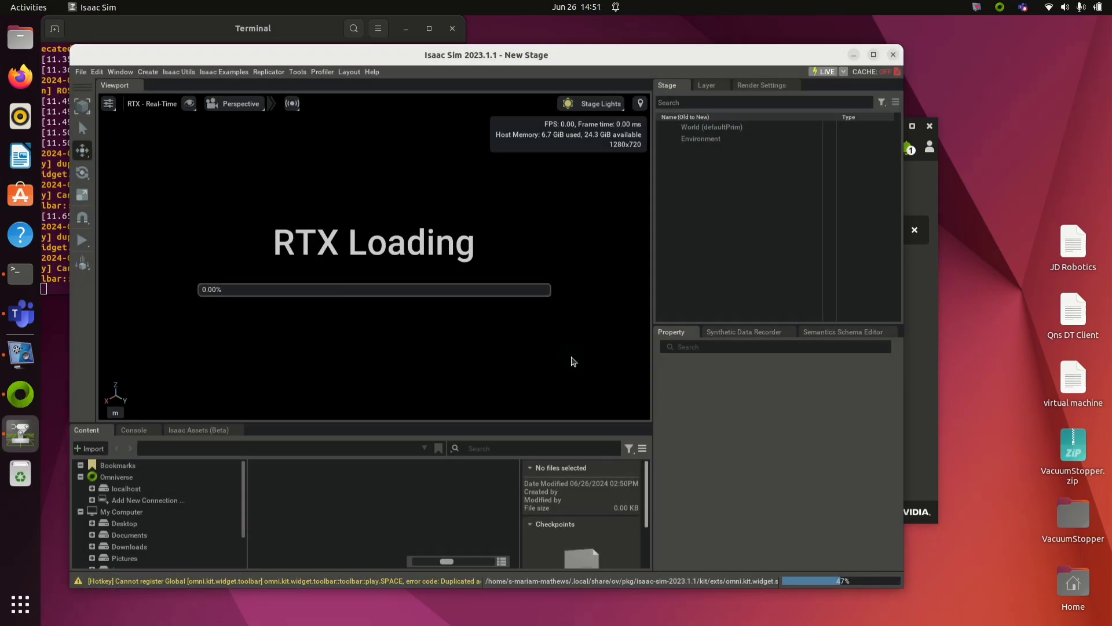
{"action": "left_click", "coordinate": [570, 362]}
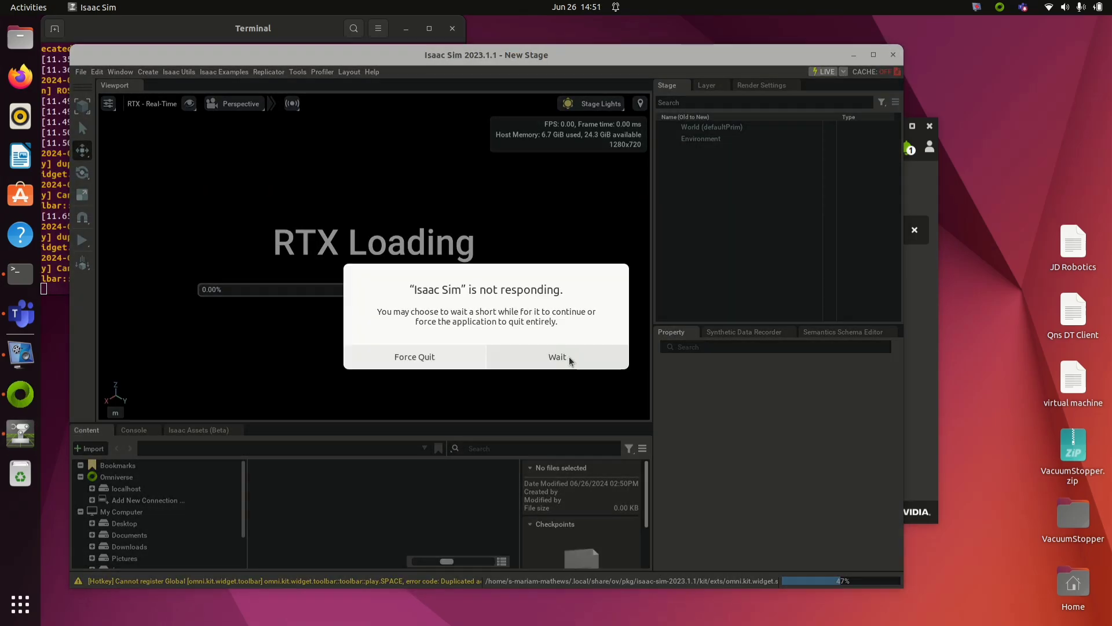
{"action": "left_click", "coordinate": [568, 357]}
Step: Dismiss the not-responding warning, then add a Cube mesh at /World/Cube raised to Z 1.22626
{"action": "left_click", "coordinate": [567, 357]}
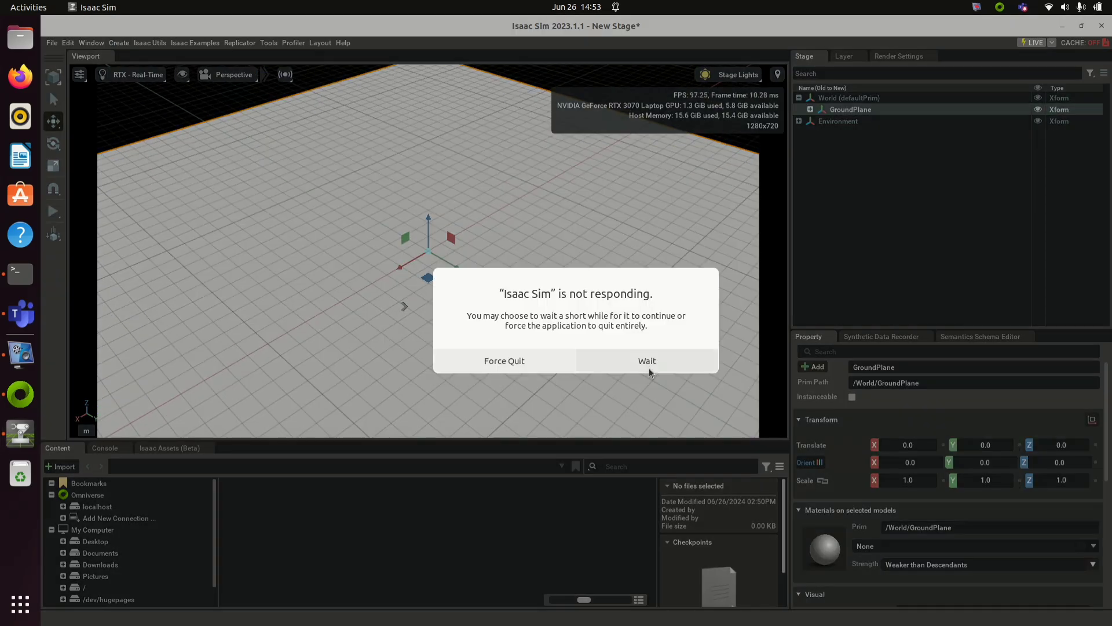
{"action": "left_click", "coordinate": [650, 372]}
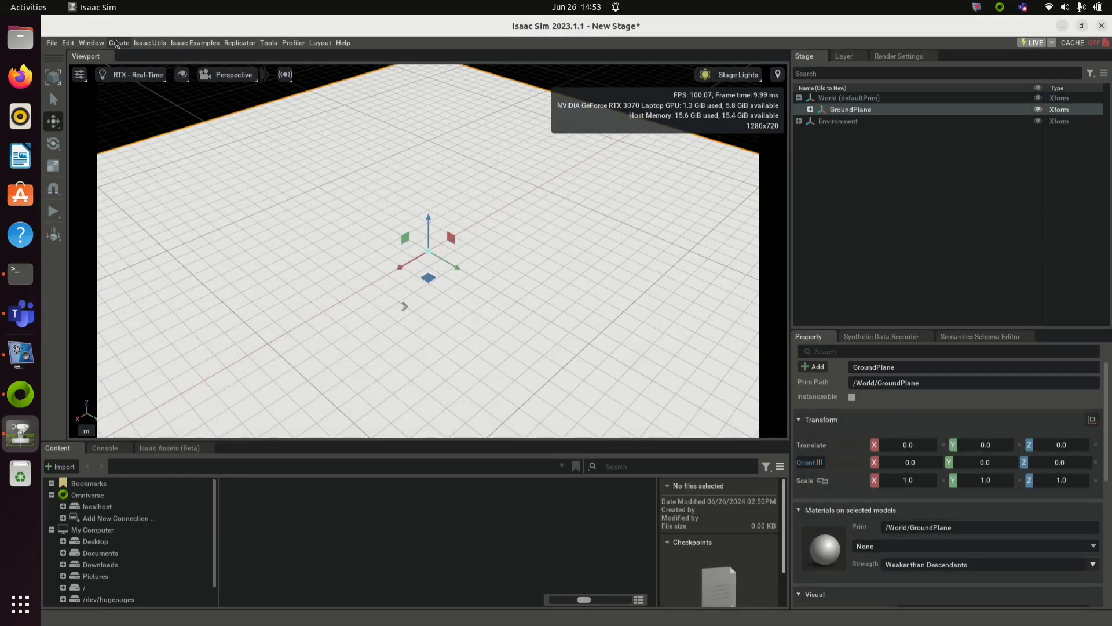
{"action": "left_click", "coordinate": [117, 42]}
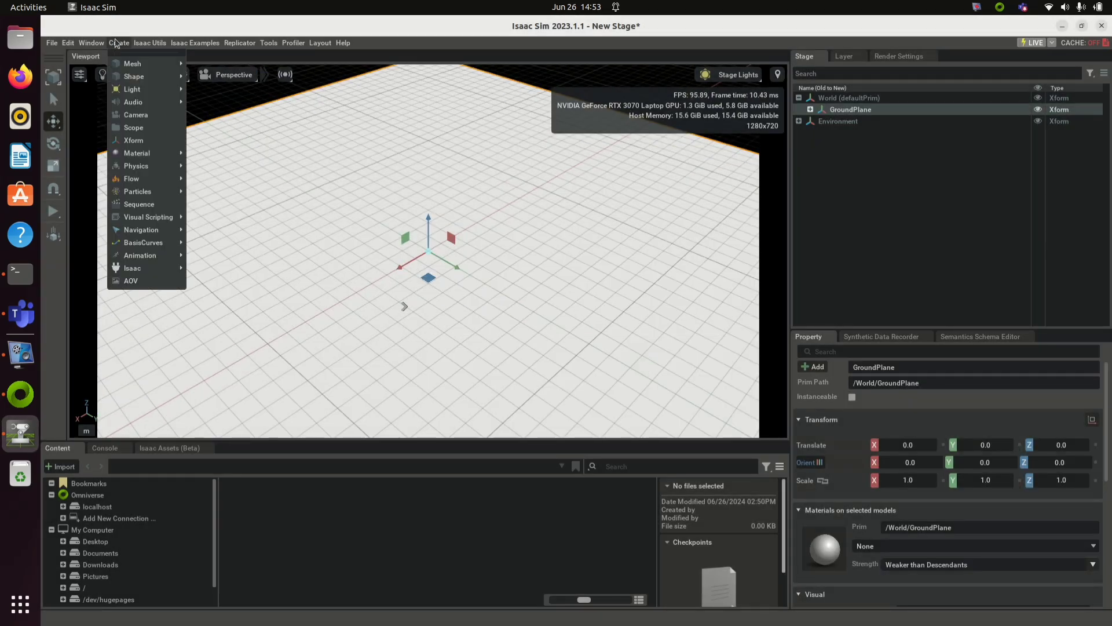
{"action": "mouse_move", "coordinate": [133, 64]}
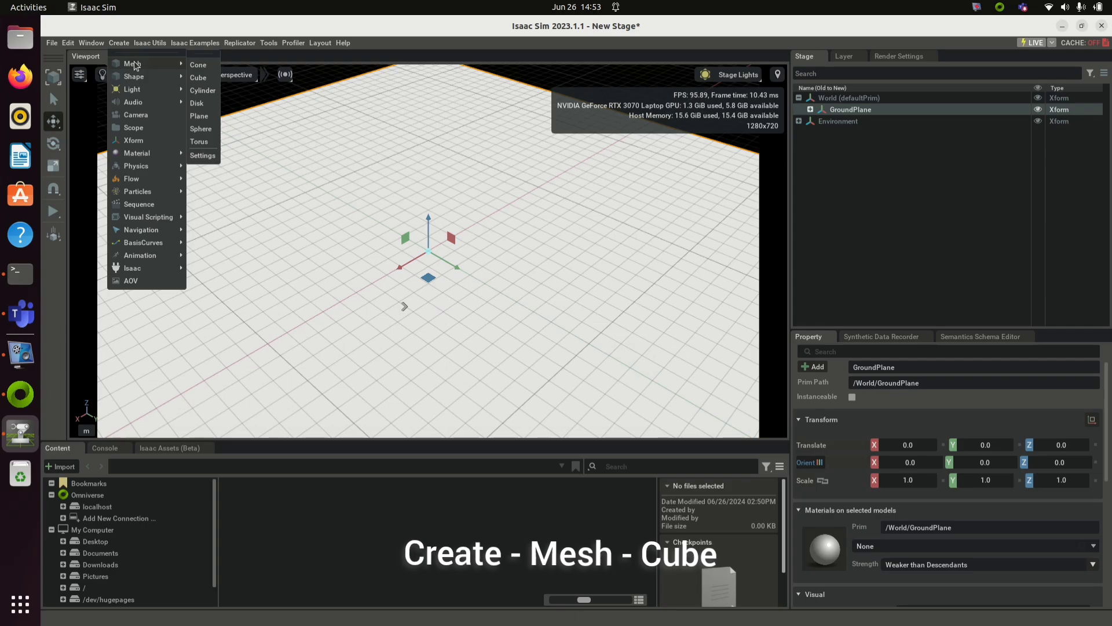
{"action": "left_click", "coordinate": [201, 81]}
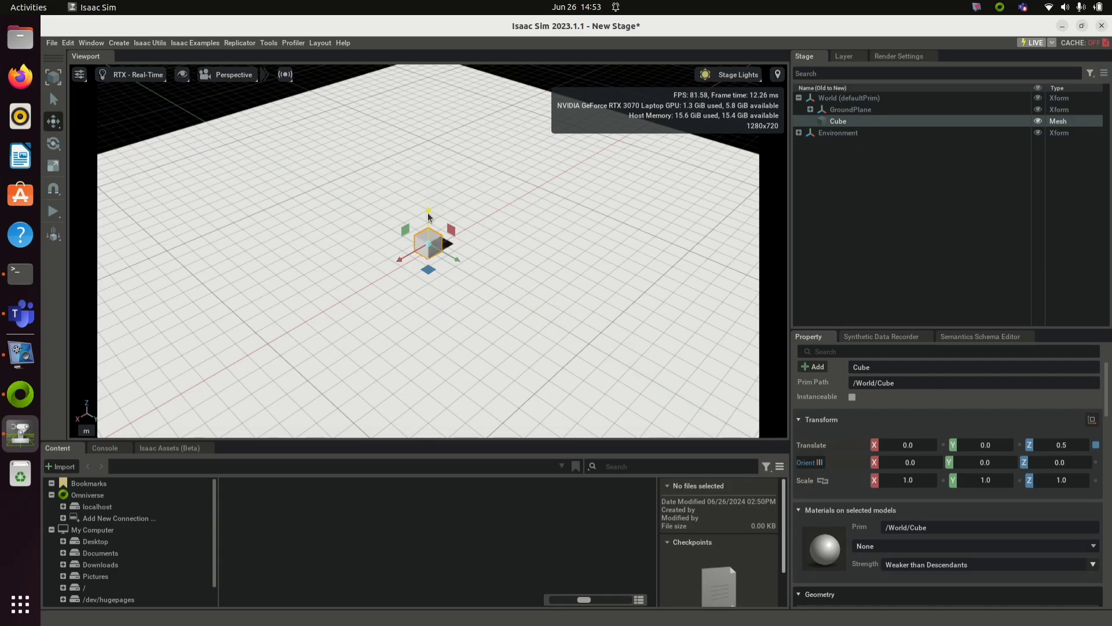
{"action": "left_click_drag", "start_coordinate": [429, 216], "coordinate": [428, 205]}
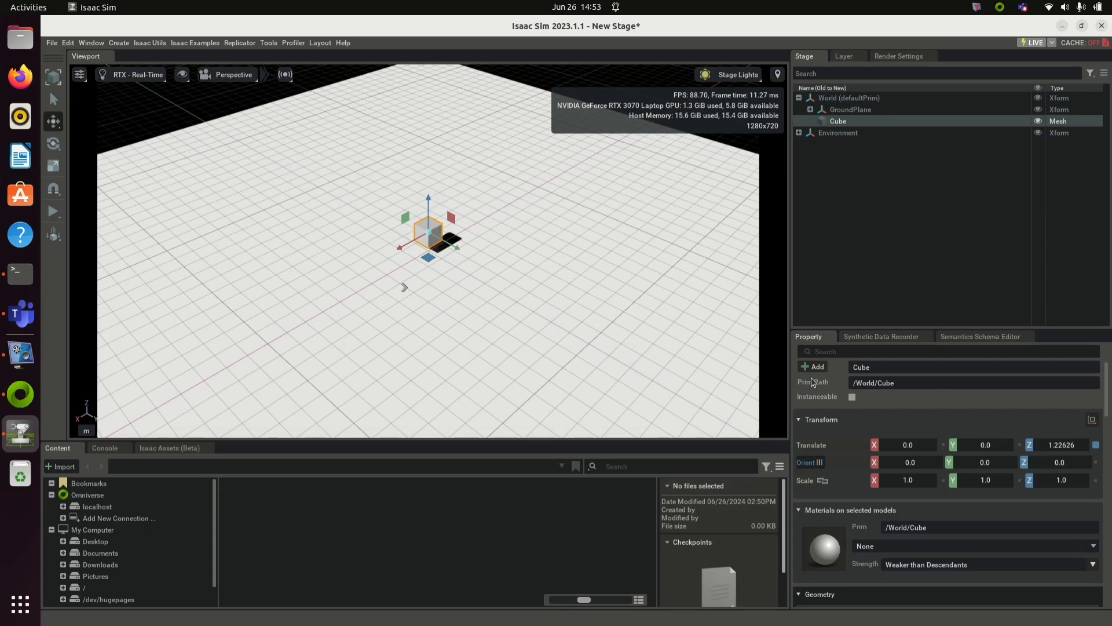
Step: Load the UR10 arm from the Import UR10 URDF example and raise the ur10 prim to Z 0.02946
{"action": "left_click", "coordinate": [189, 43]}
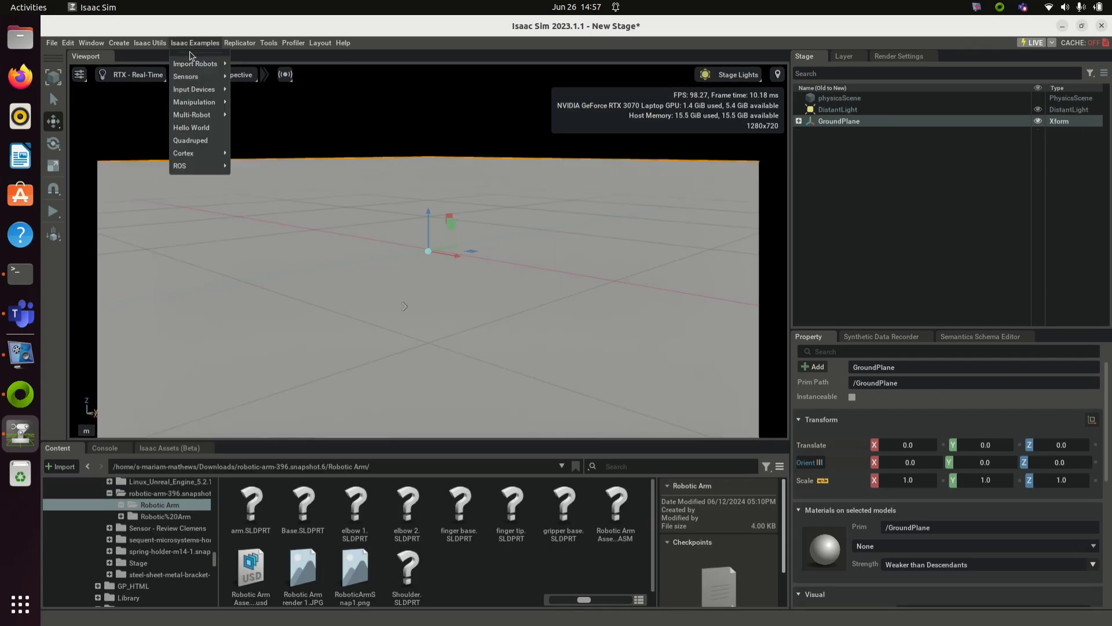
{"action": "mouse_move", "coordinate": [194, 69]}
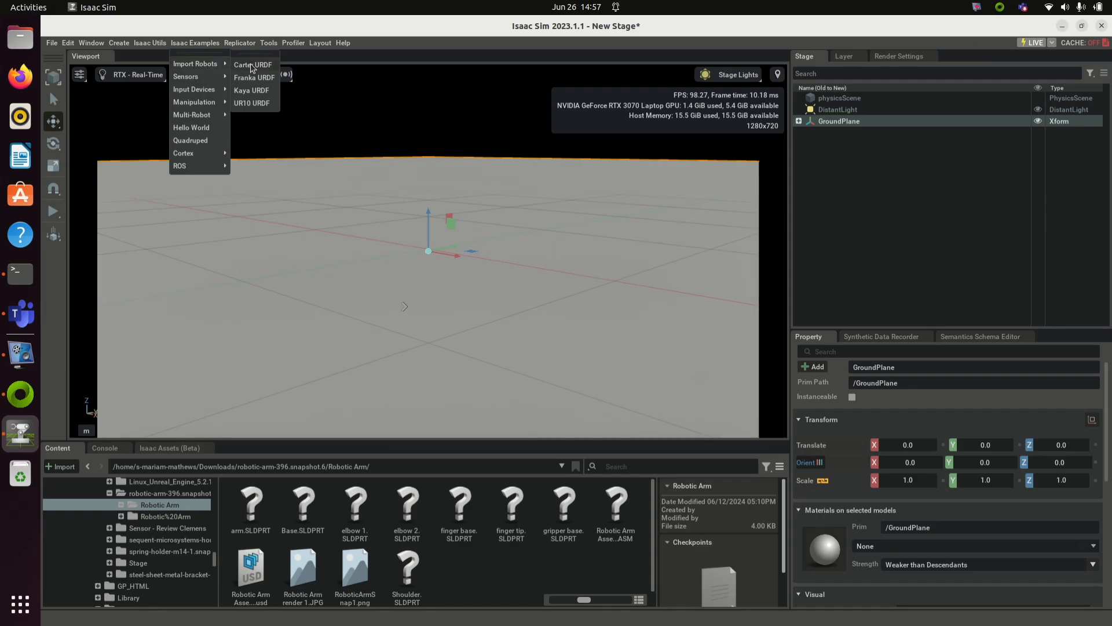
{"action": "left_click", "coordinate": [253, 104]}
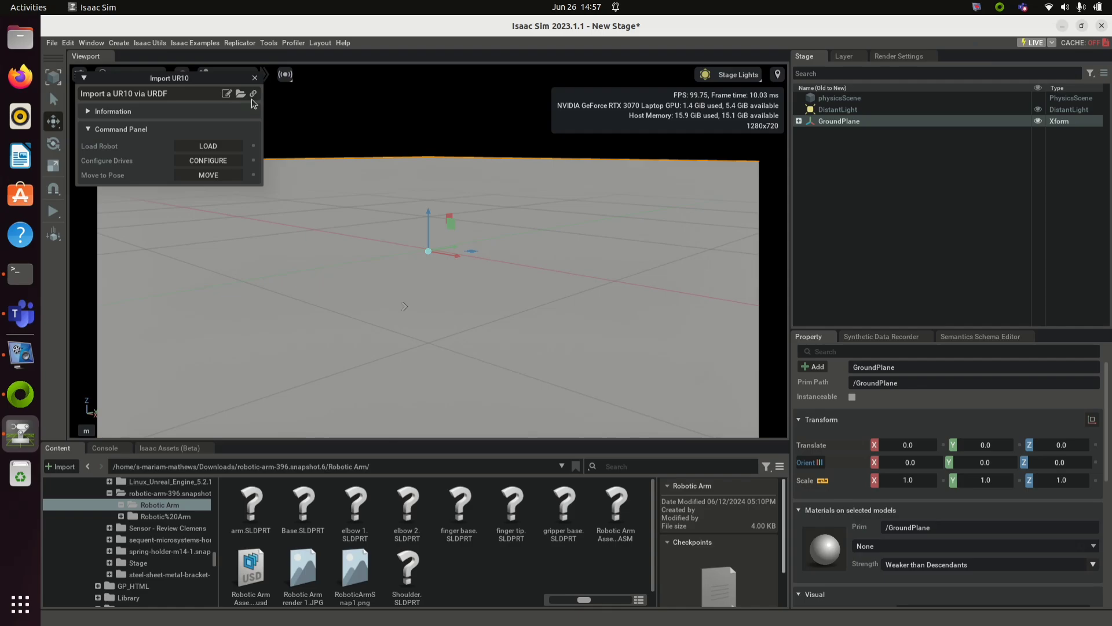
{"action": "left_click", "coordinate": [224, 147]}
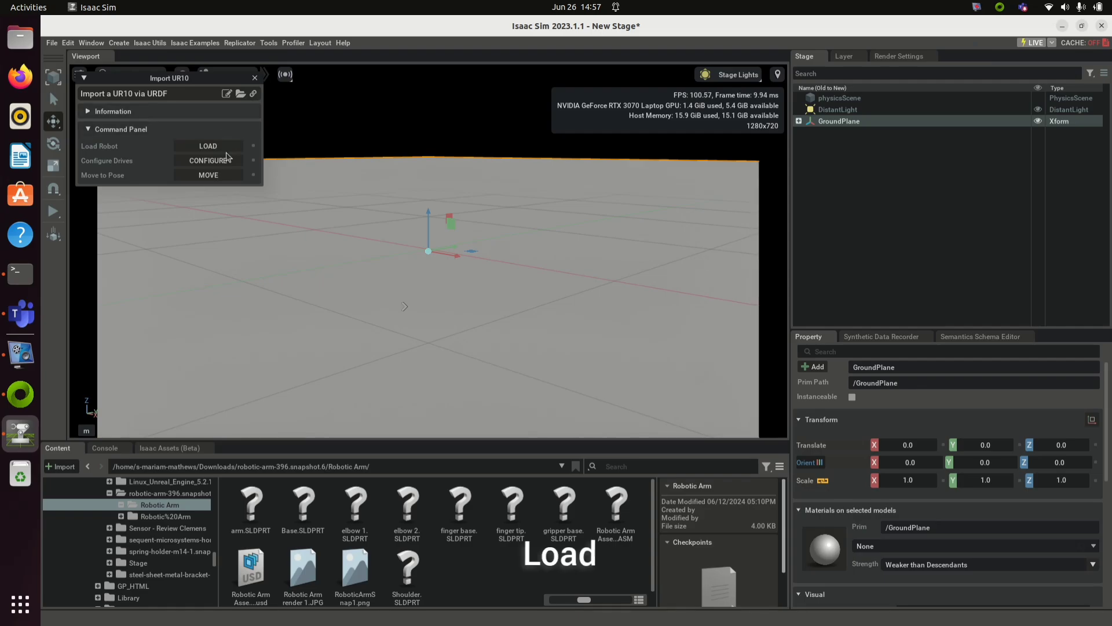
{"action": "left_click", "coordinate": [221, 147]}
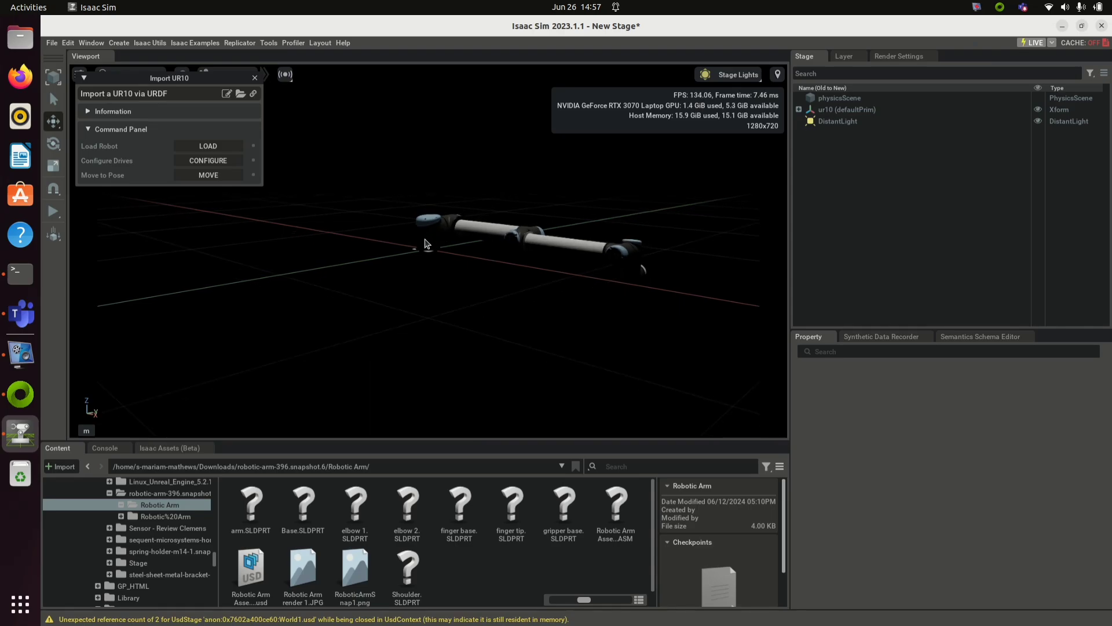
{"action": "left_click", "coordinate": [827, 110]}
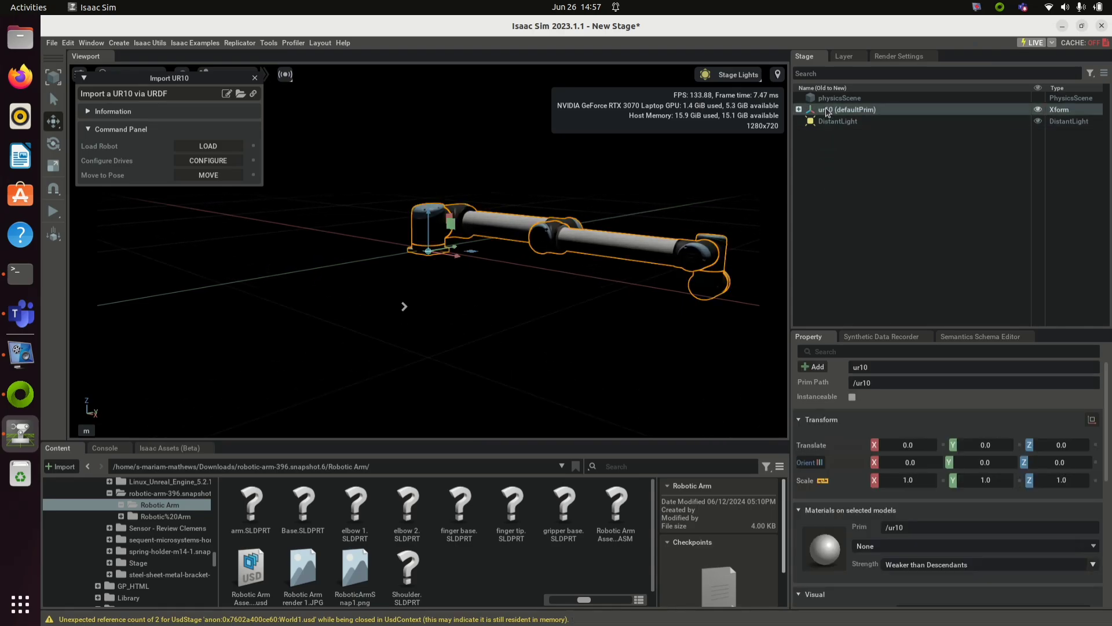
{"action": "left_click_drag", "start_coordinate": [427, 220], "coordinate": [423, 214]}
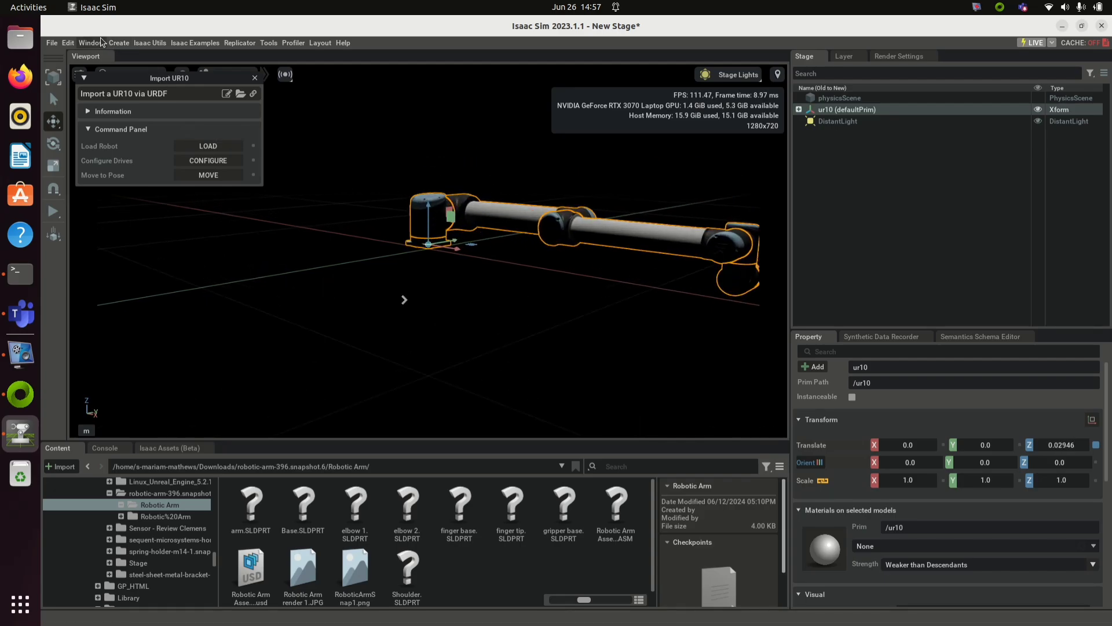
Step: Add a Physics Ground Plane under the UR10 arm and orbit to view it
{"action": "left_click", "coordinate": [119, 43]}
{"action": "mouse_move", "coordinate": [139, 77]}
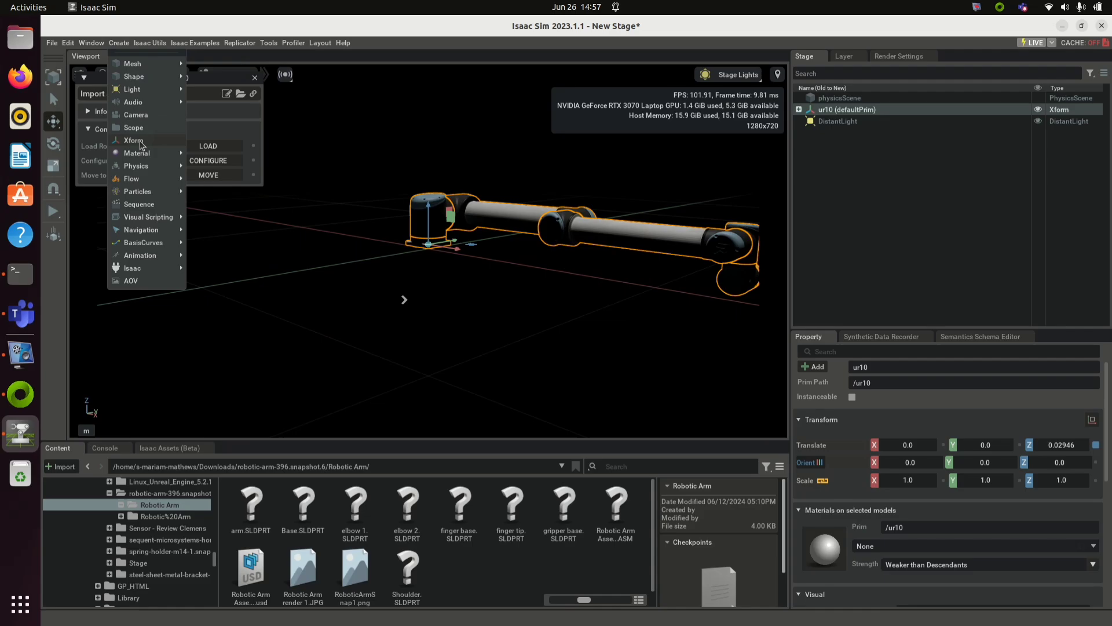
{"action": "mouse_move", "coordinate": [147, 173]}
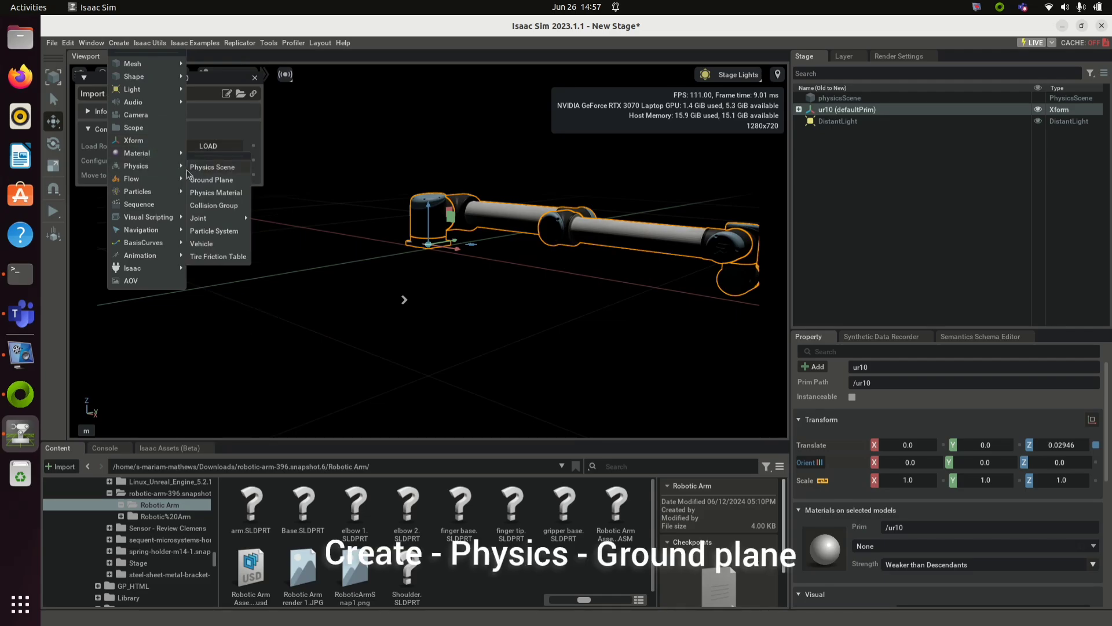
{"action": "left_click", "coordinate": [211, 180]}
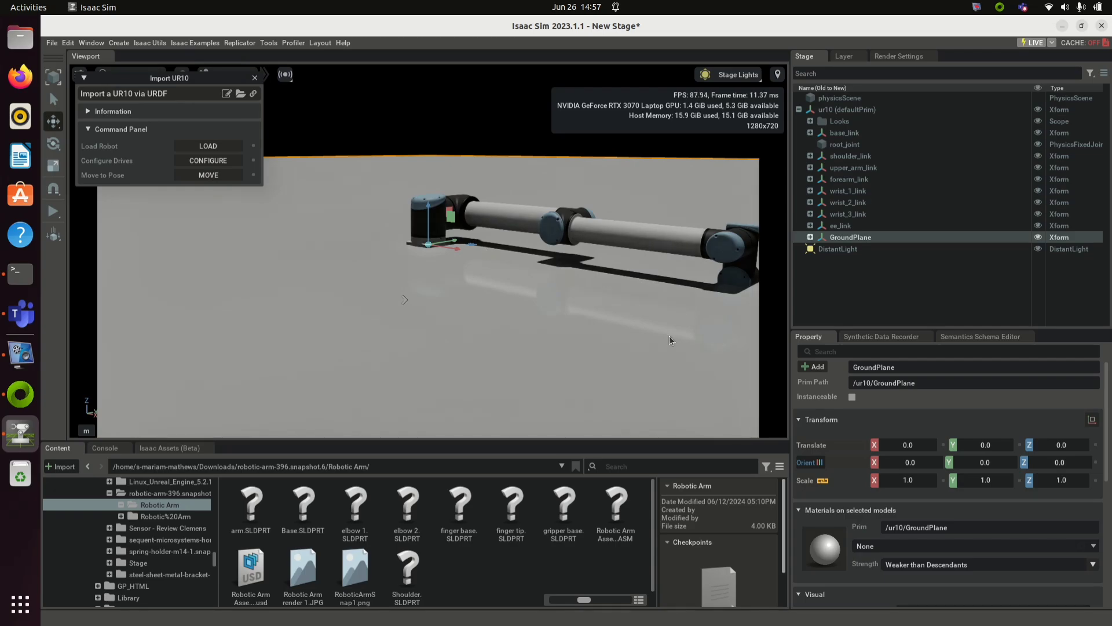
{"action": "right_click_drag", "start_coordinate": [606, 310], "coordinate": [635, 300]}
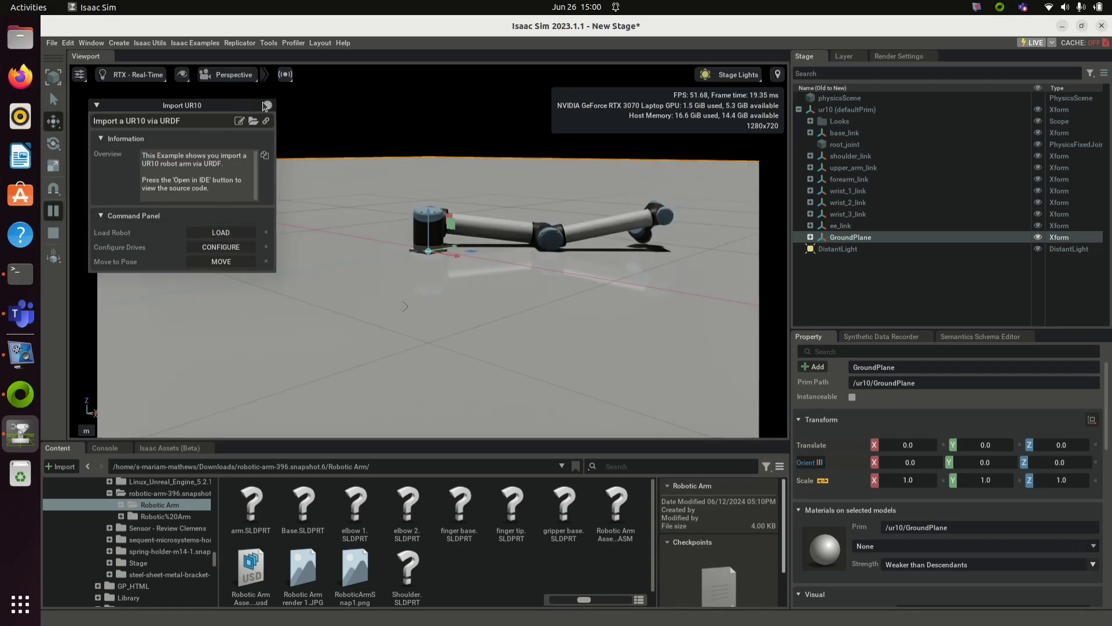
Step: Swap the UR10 example for the Kaya URDF example, load Kaya, and play the simulation
{"action": "left_click", "coordinate": [267, 104]}
{"action": "left_click", "coordinate": [190, 42]}
{"action": "mouse_move", "coordinate": [196, 63]}
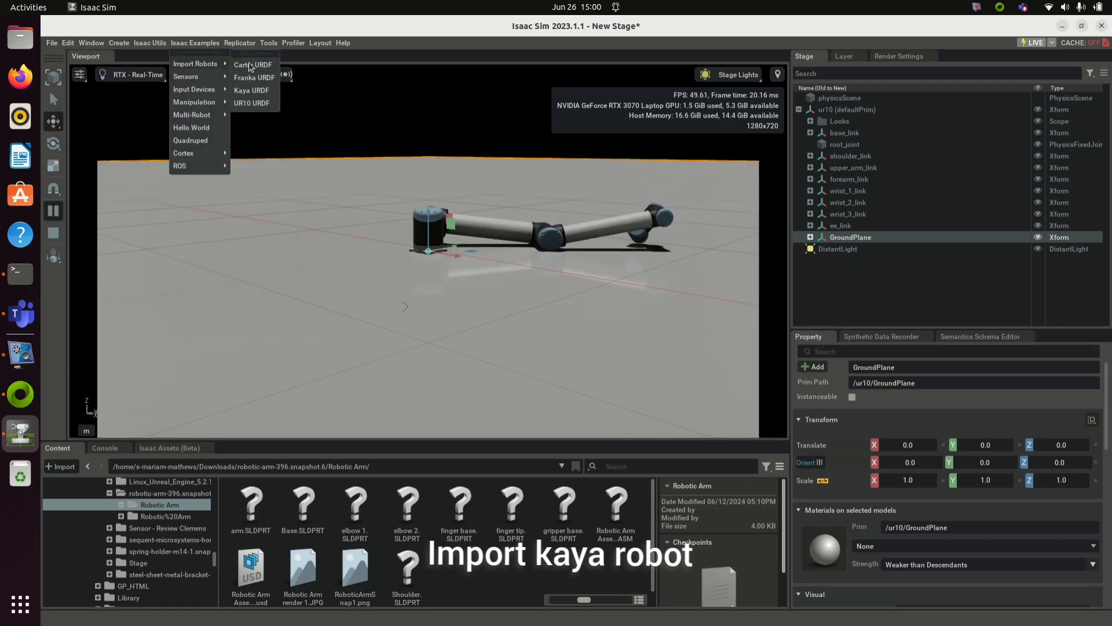
{"action": "left_click", "coordinate": [256, 91]}
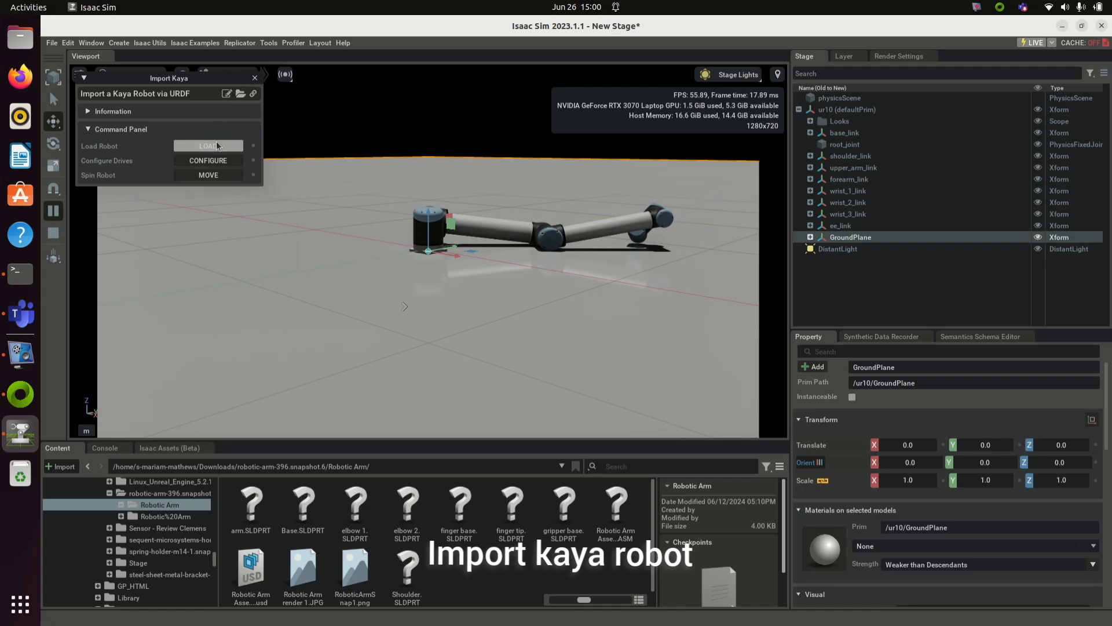
{"action": "left_click", "coordinate": [218, 145]}
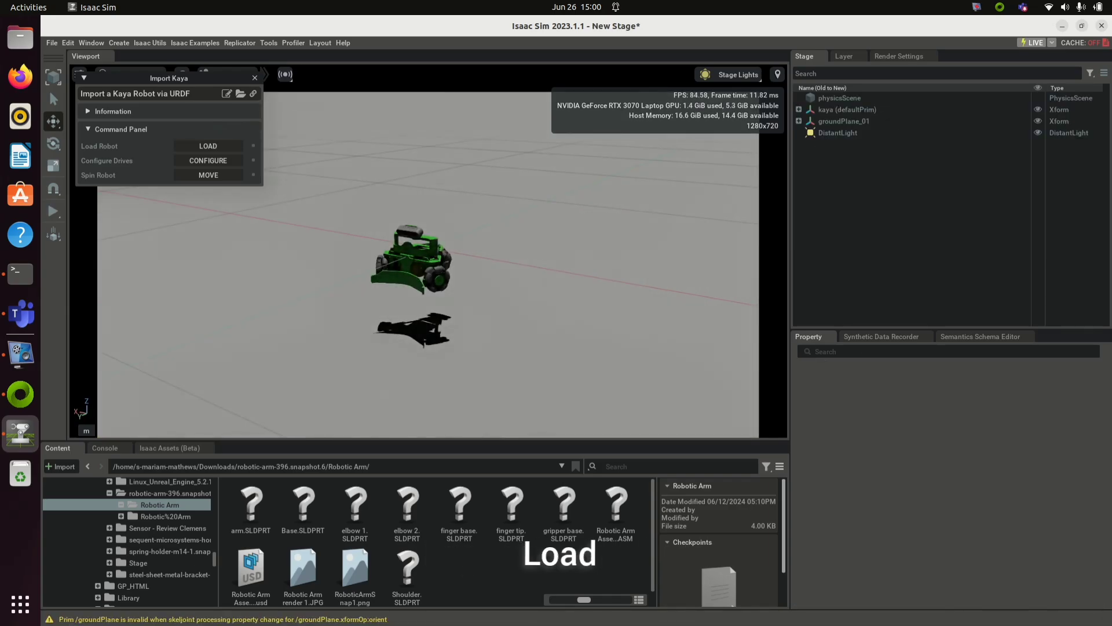
{"action": "left_click", "coordinate": [53, 212]}
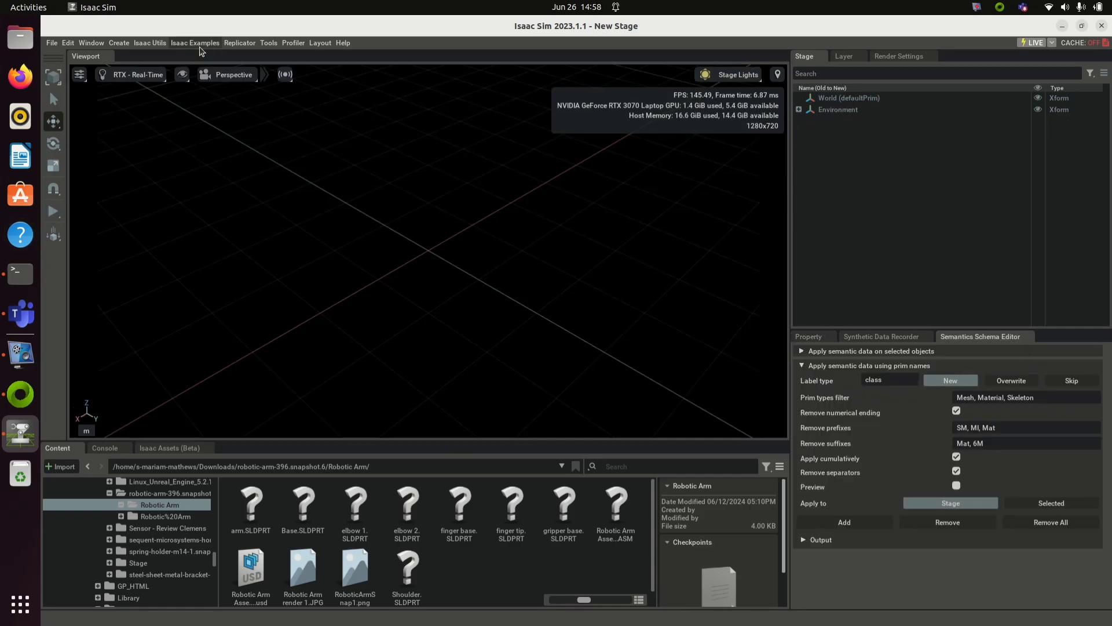
Step: Load the Franka Panda arm, move it to its target pose, then stop to reset it
{"action": "left_click", "coordinate": [196, 44]}
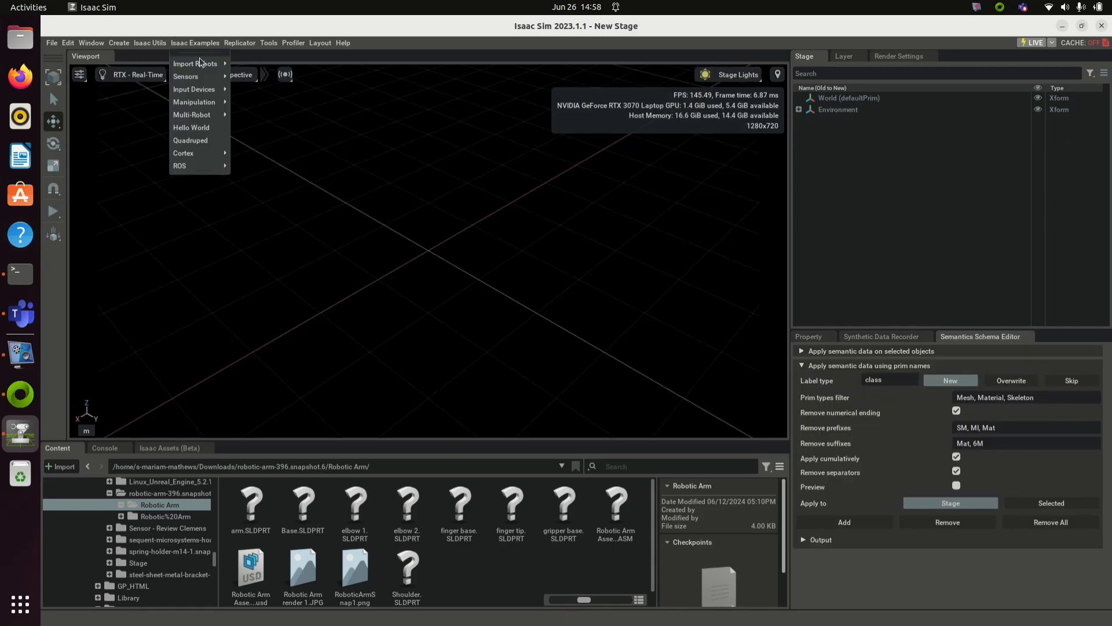
{"action": "mouse_move", "coordinate": [216, 62]}
{"action": "left_click", "coordinate": [249, 79]}
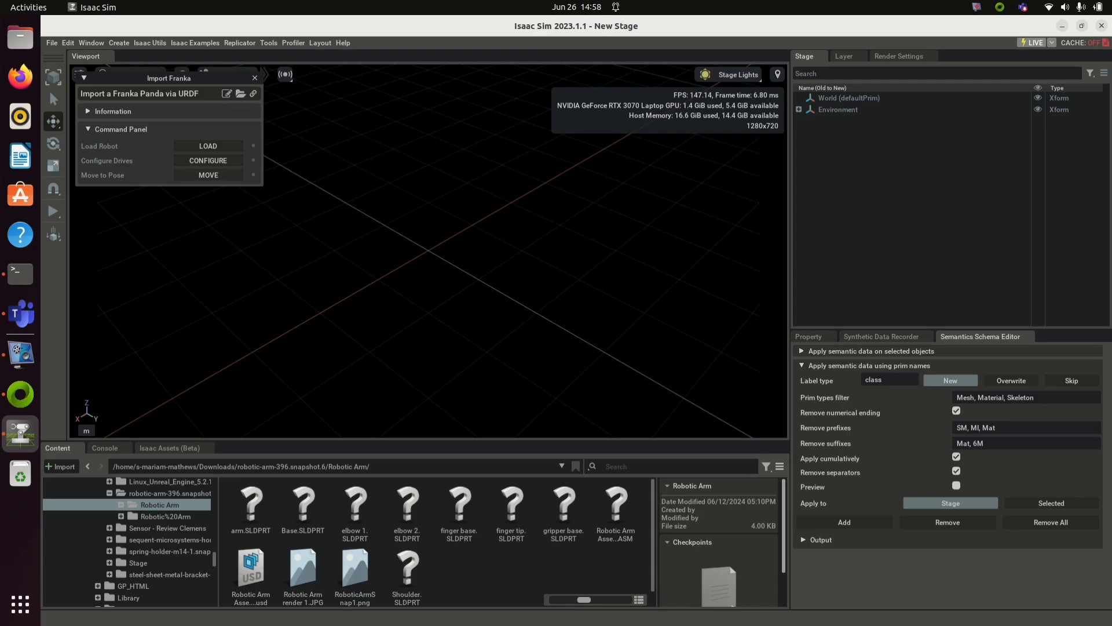
{"action": "left_click", "coordinate": [219, 175]}
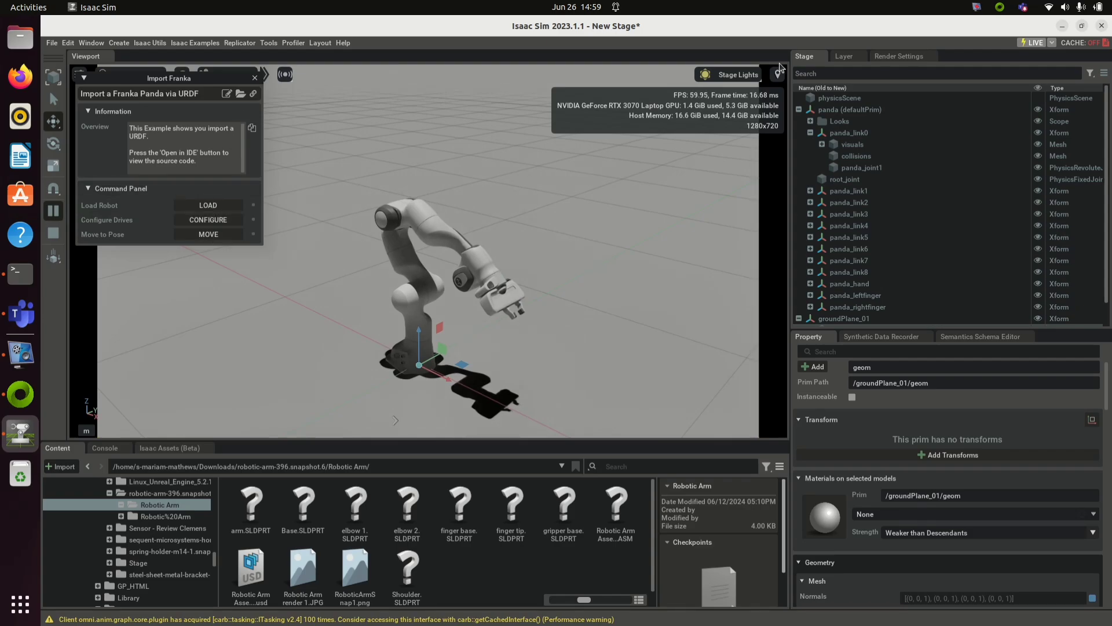
{"action": "left_click", "coordinate": [54, 234]}
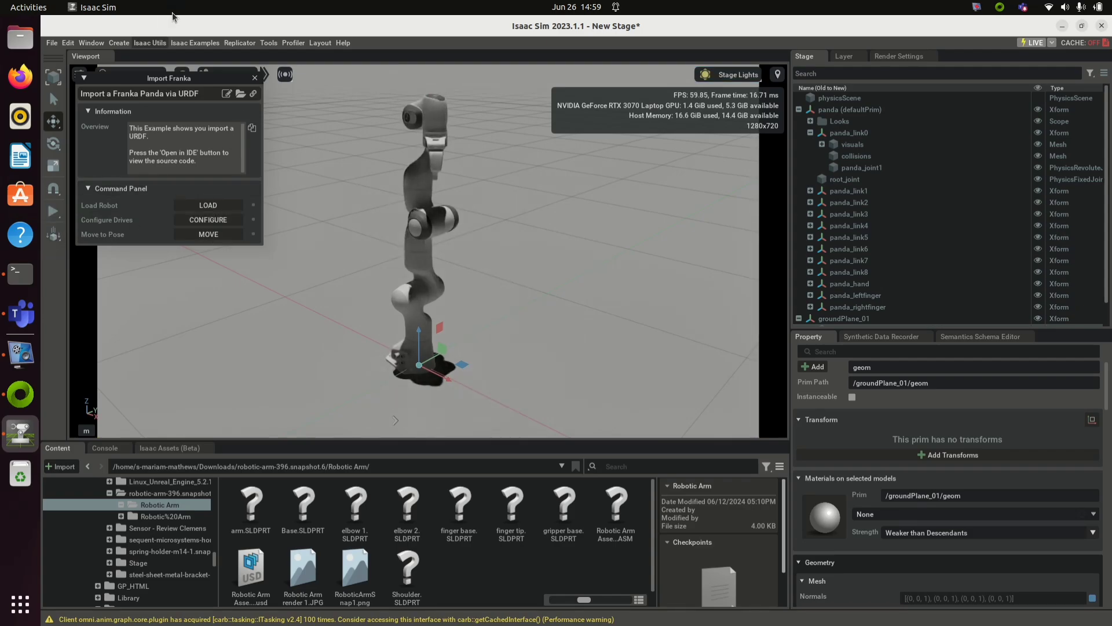
Step: Bring up the Import Carter URDF example
{"action": "left_click", "coordinate": [194, 46]}
{"action": "mouse_move", "coordinate": [203, 65]}
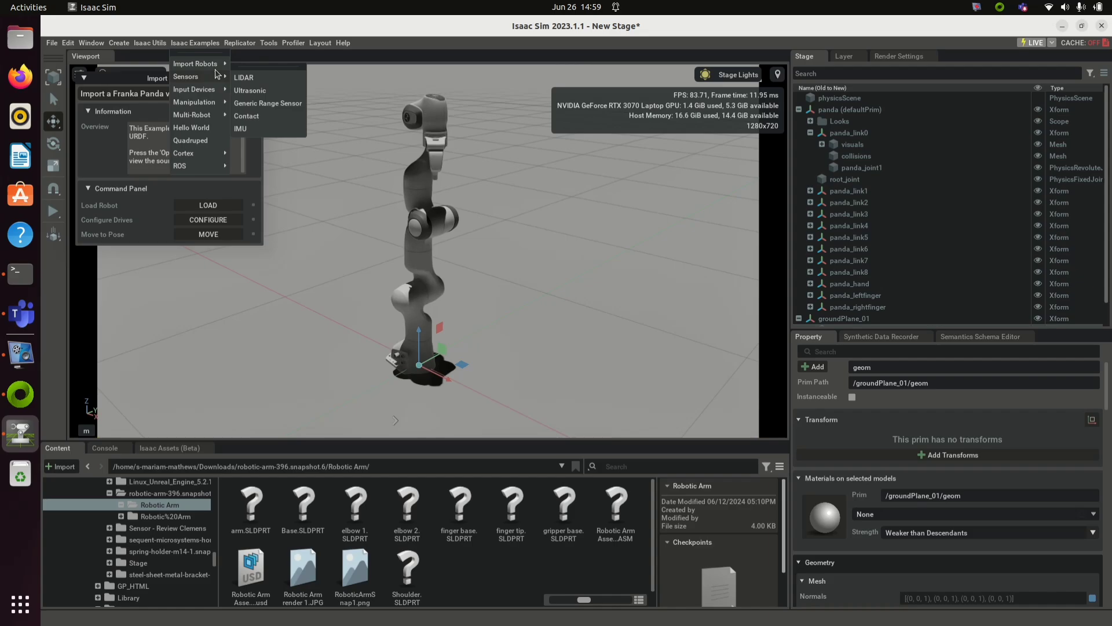
{"action": "left_click", "coordinate": [254, 69]}
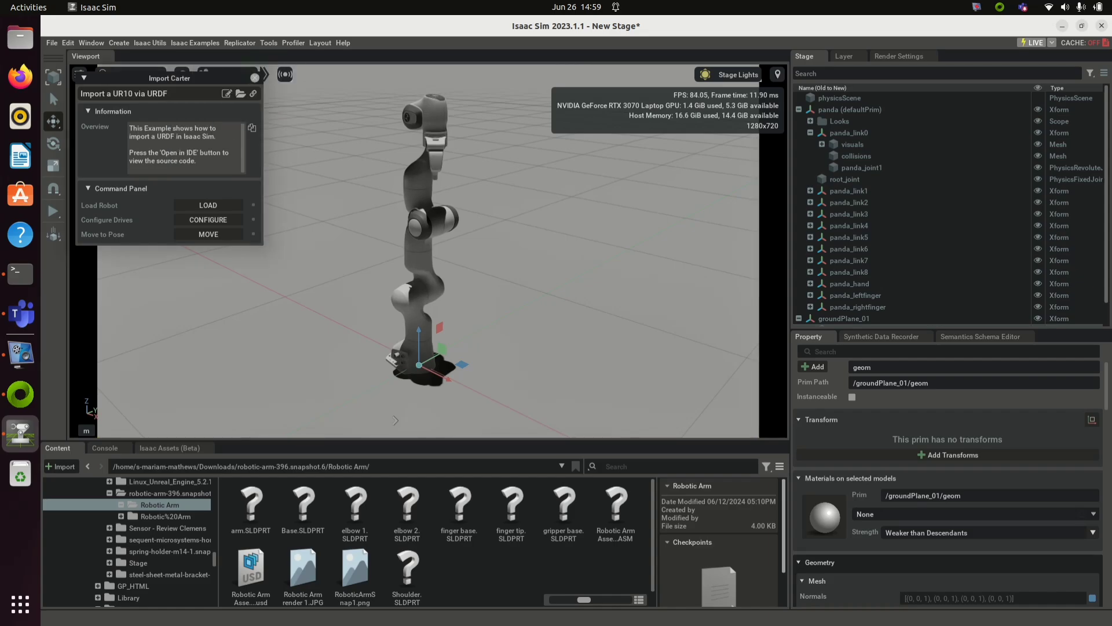
Step: Load Carter, play the simulation and drive it to its target, then stop to reset
{"action": "left_click", "coordinate": [210, 205]}
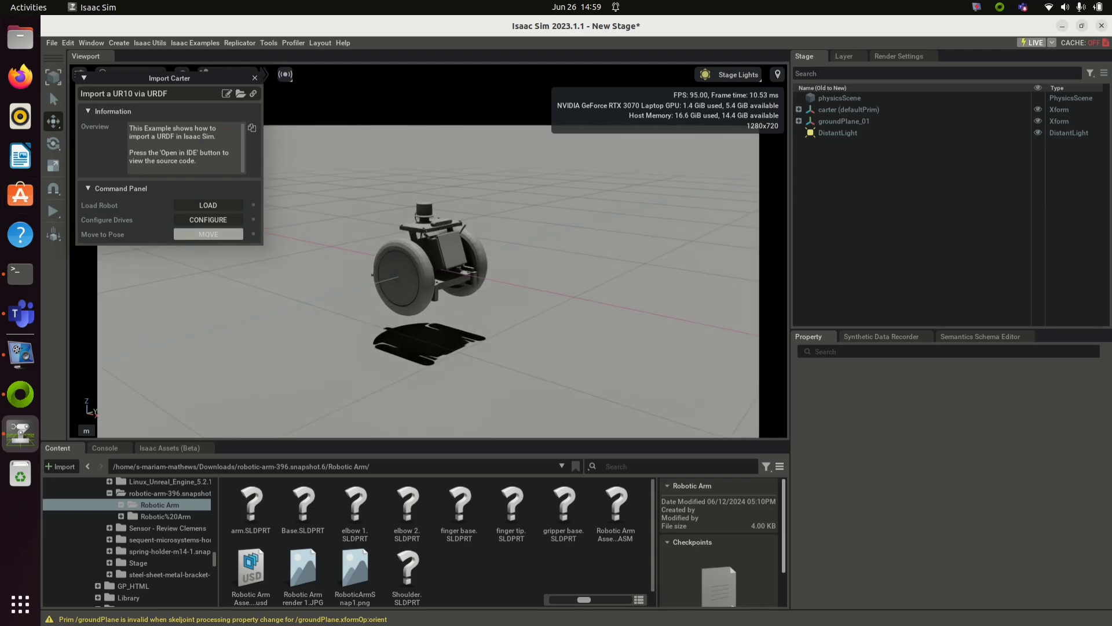
{"action": "left_click", "coordinate": [54, 211]}
{"action": "left_click", "coordinate": [195, 233]}
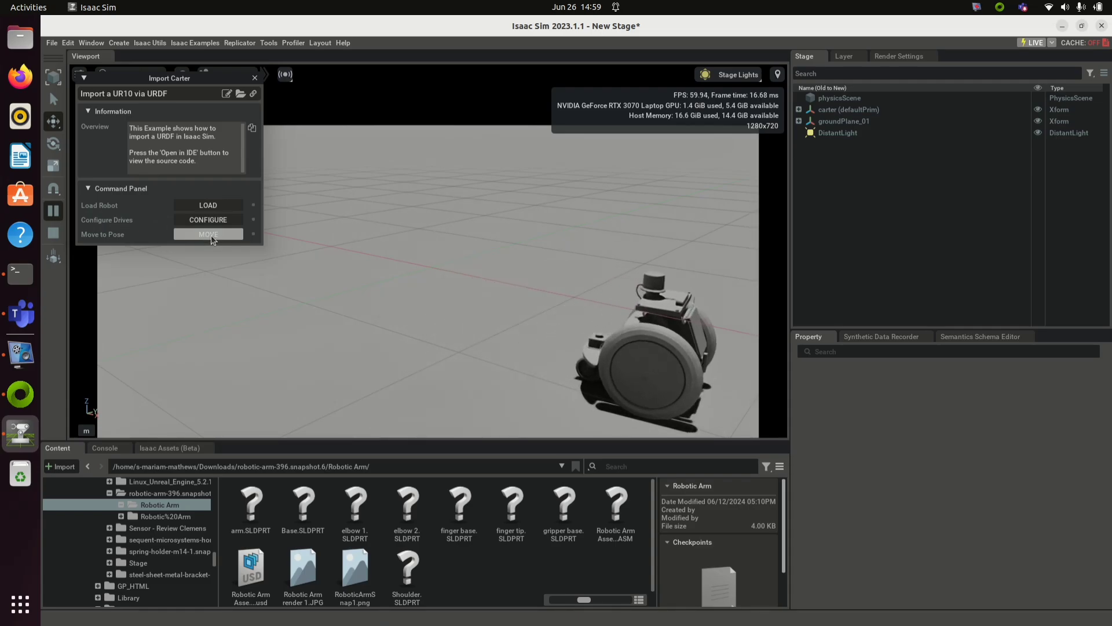
{"action": "left_click", "coordinate": [201, 44]}
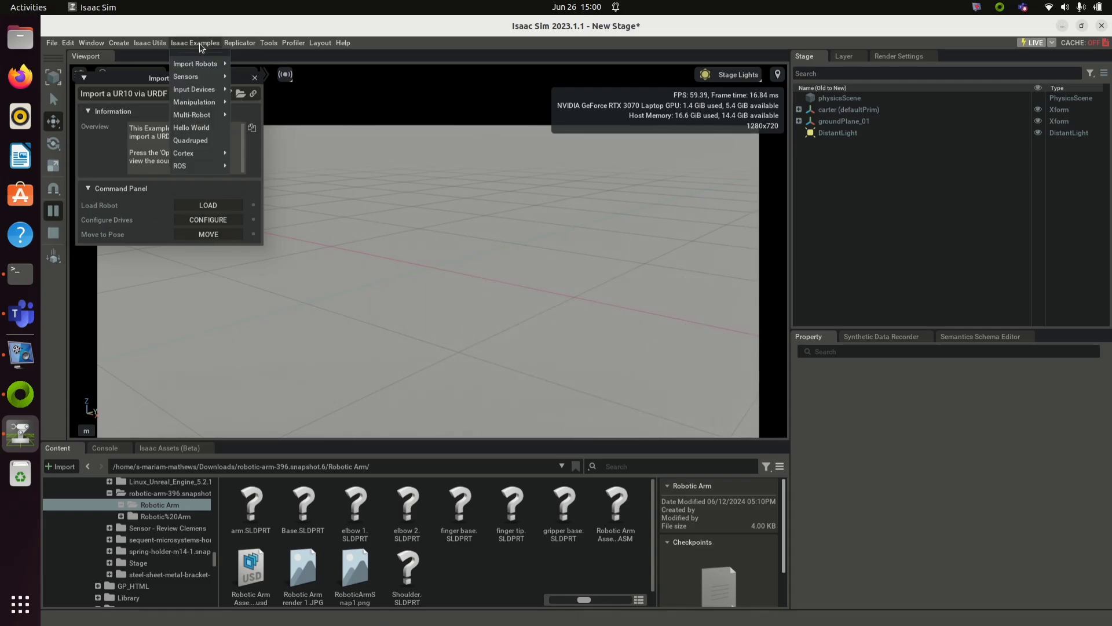
{"action": "left_click", "coordinate": [58, 237]}
Step: Reopen the Import UR10 URDF example from Isaac Examples
{"action": "left_click", "coordinate": [196, 42]}
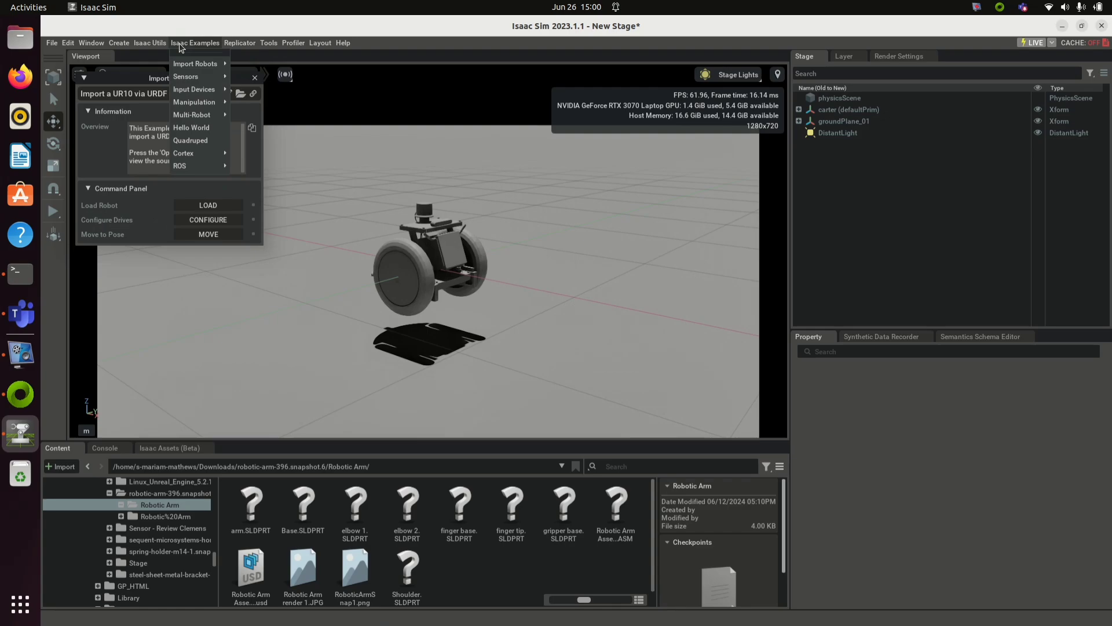
{"action": "mouse_move", "coordinate": [198, 95]}
{"action": "mouse_move", "coordinate": [228, 65]}
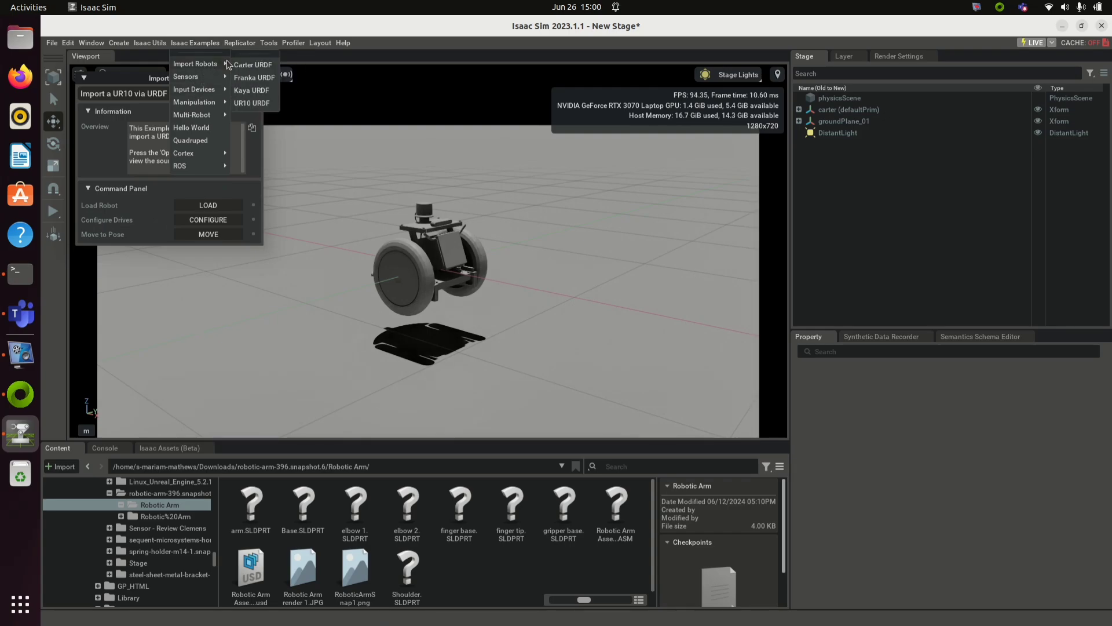
{"action": "left_click", "coordinate": [250, 103]}
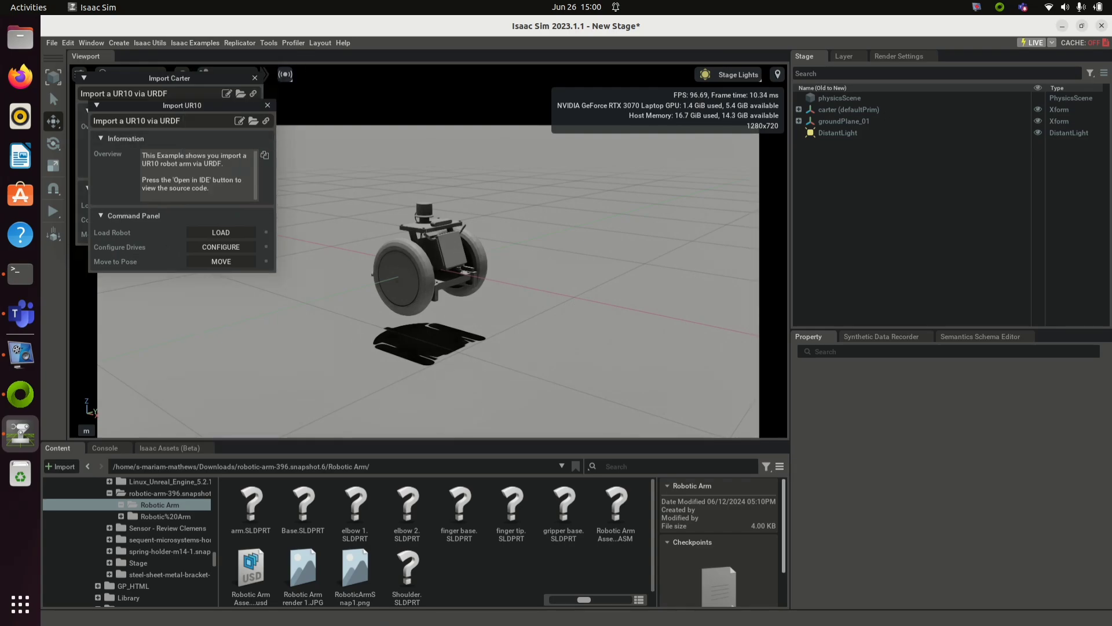